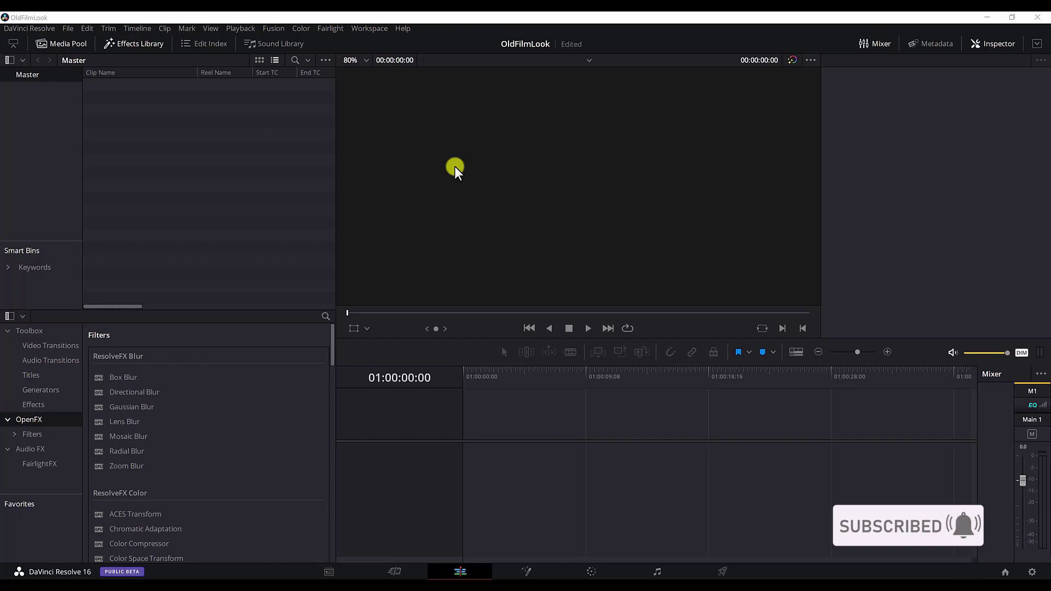
# Hide the media pool and effects library, then reopen only the media pool clip list.
pyautogui.click(71, 47)
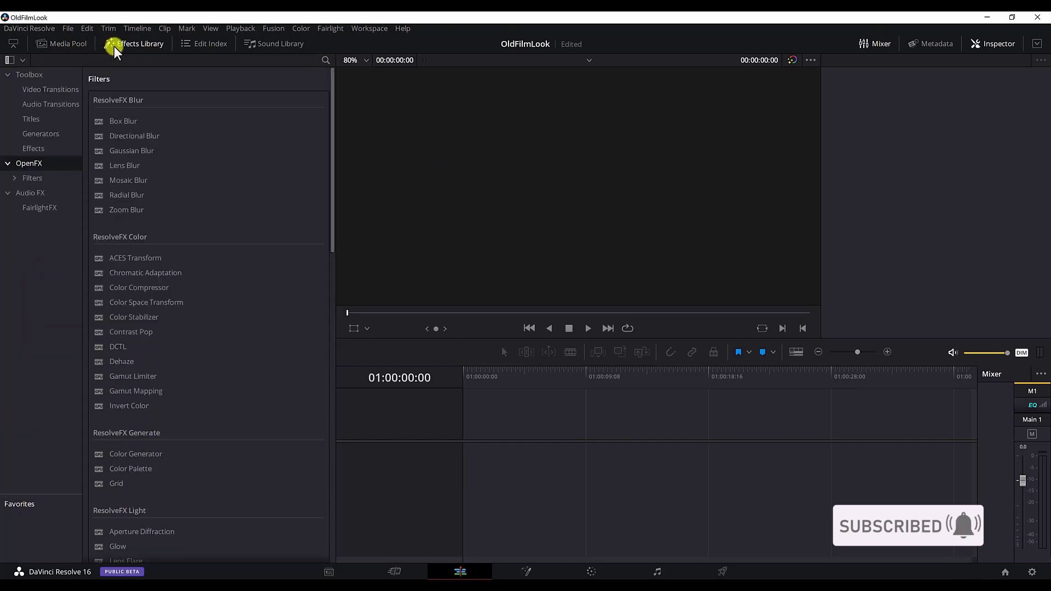
pyautogui.click(115, 46)
pyautogui.click(49, 43)
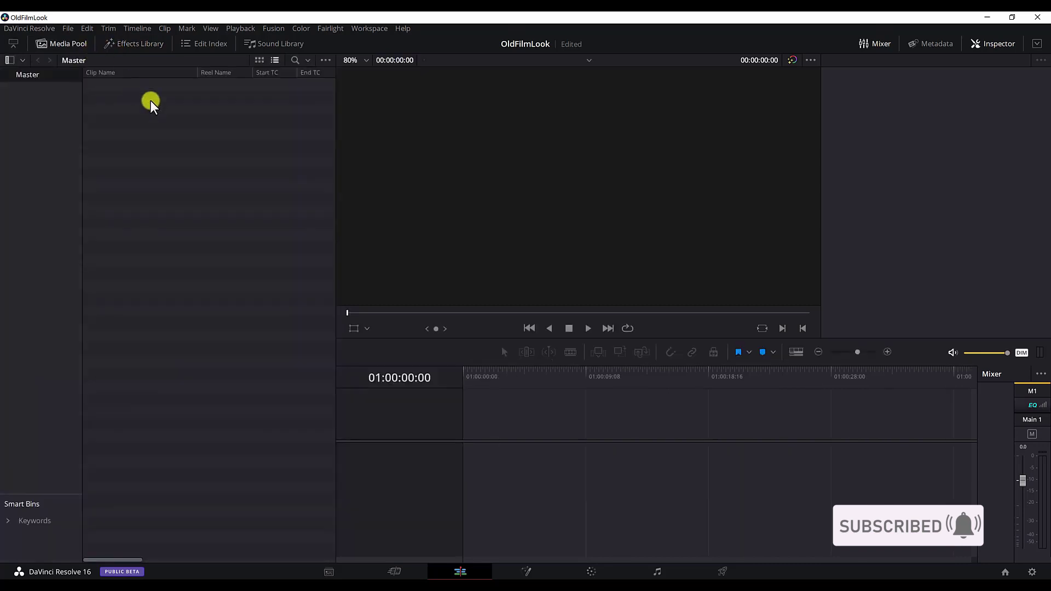
# Import 'Boat - 23838.mp4' into the media pool without changing the project frame rate.
pyautogui.rightClick(141, 118)
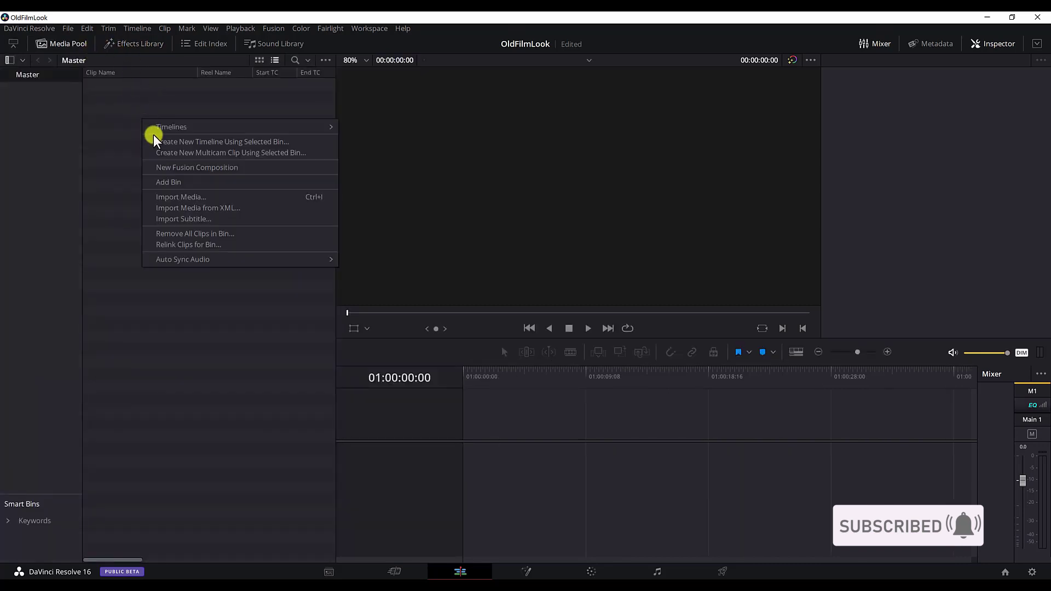
pyautogui.click(181, 197)
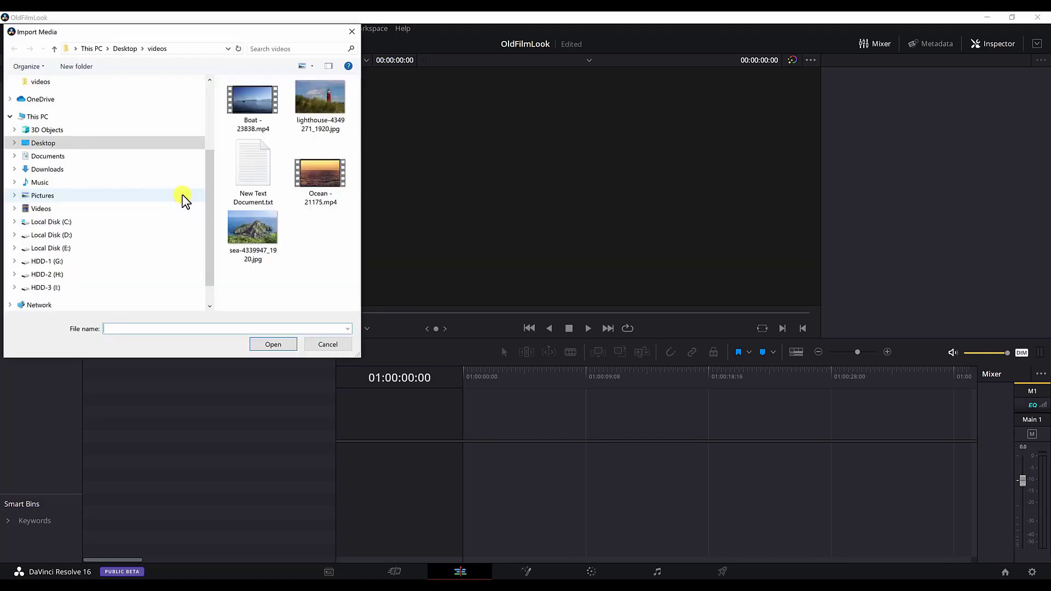
pyautogui.click(256, 97)
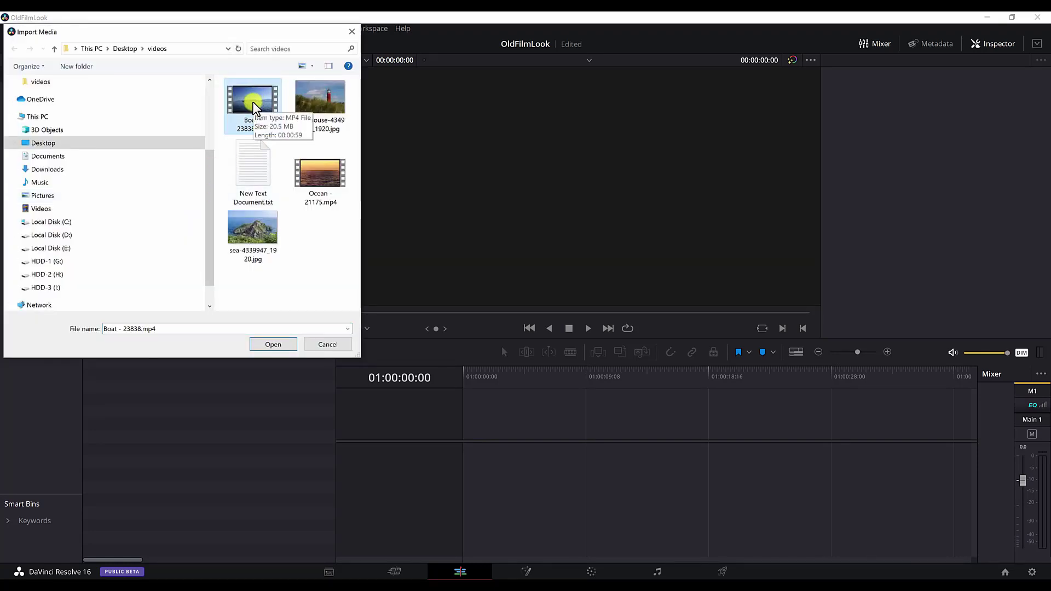
pyautogui.doubleClick(253, 101)
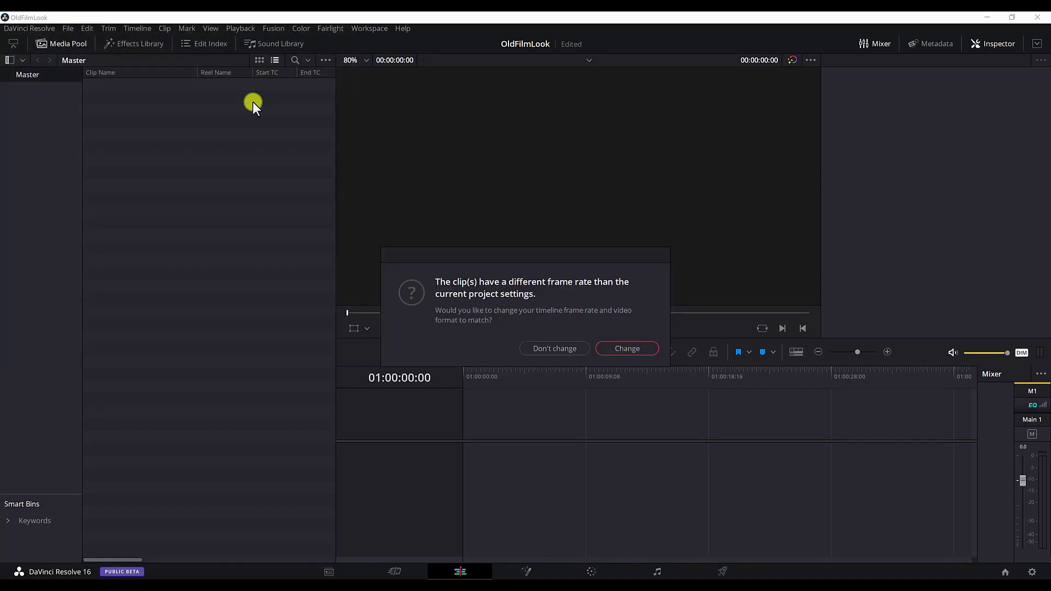
pyautogui.click(551, 348)
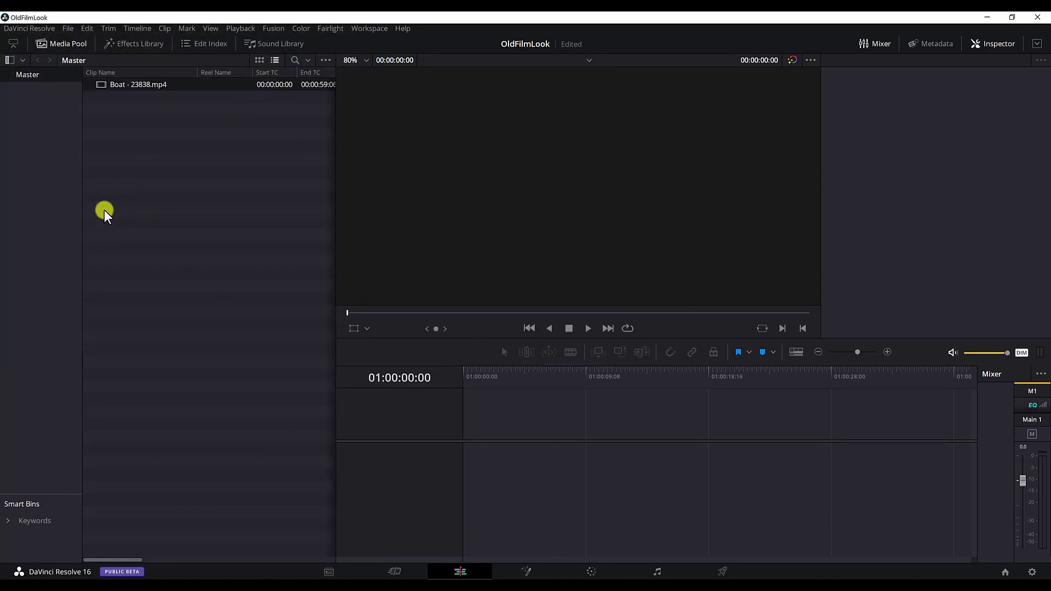
pyautogui.click(127, 87)
# Place the Boat clip on the timeline, preview it briefly, then rewind and select it.
pyautogui.moveTo(123, 85)
pyautogui.mouseDown()
pyautogui.moveTo(424, 355)
pyautogui.moveTo(471, 446)
pyautogui.mouseUp()
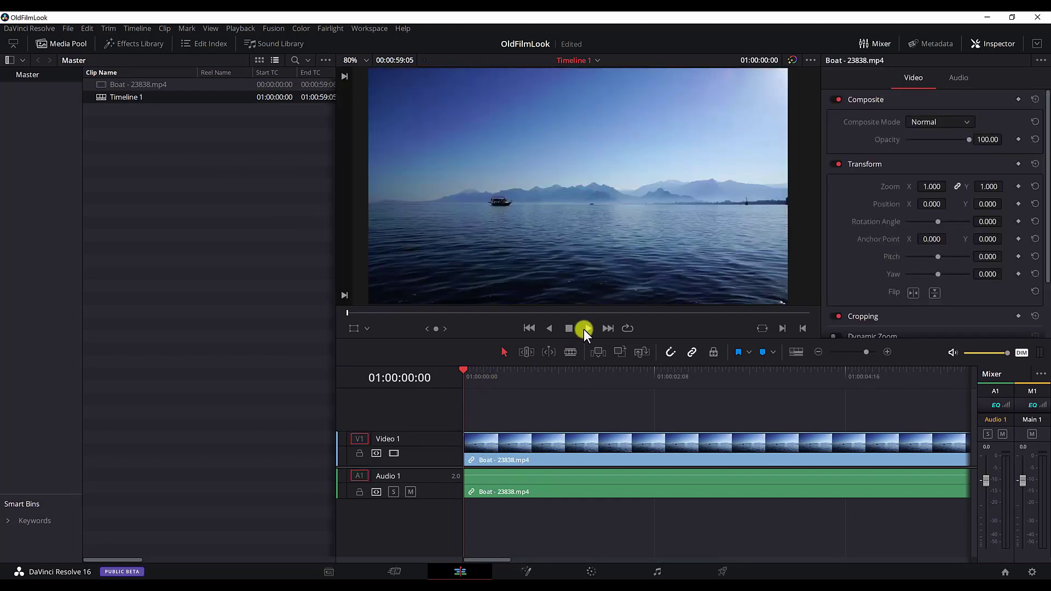
pyautogui.click(587, 329)
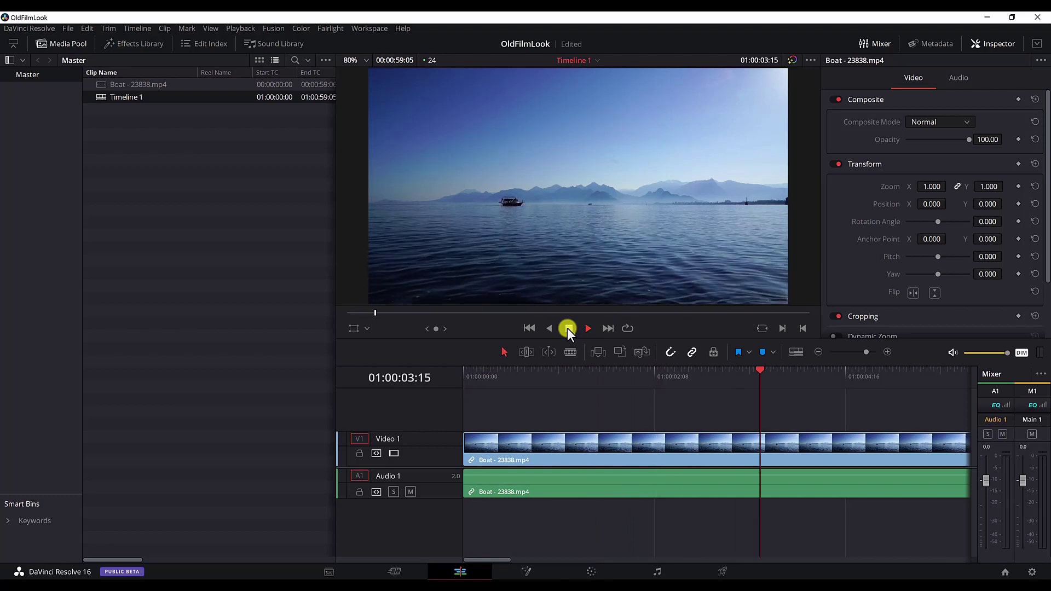
pyautogui.click(569, 328)
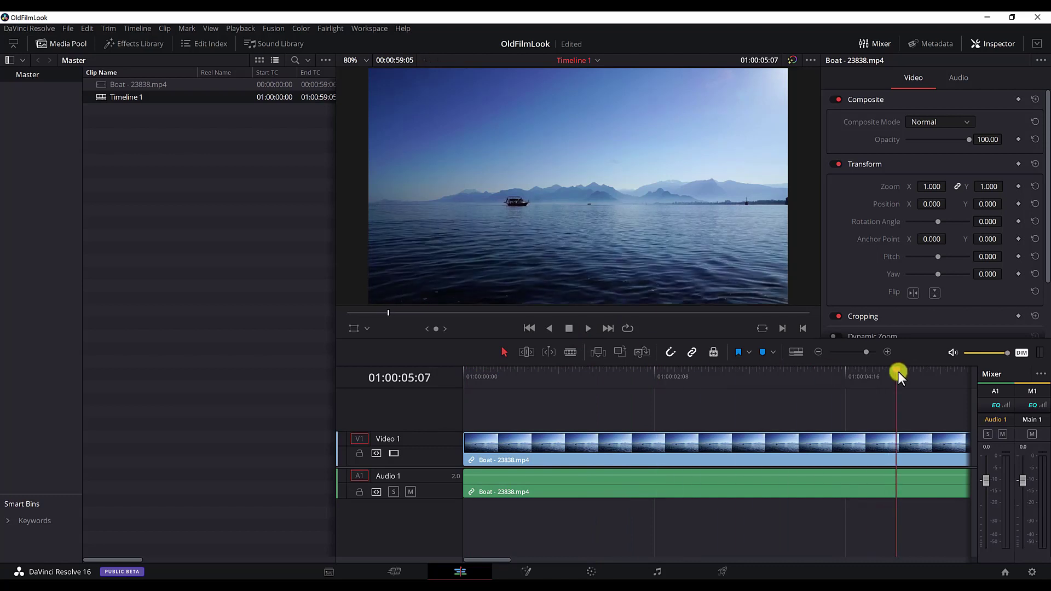
pyautogui.moveTo(898, 375); pyautogui.dragTo(451, 374)
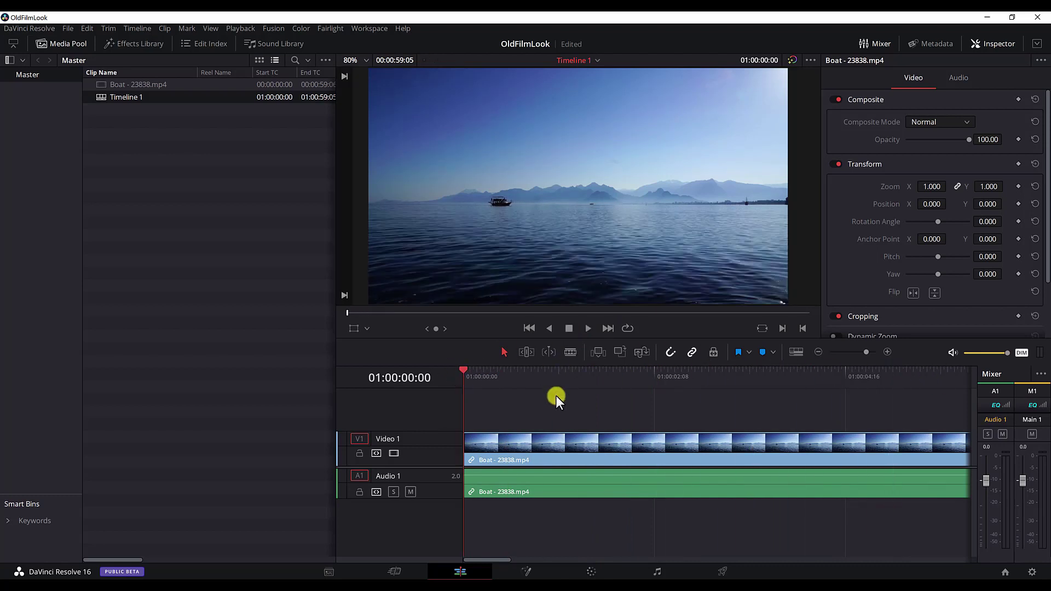
pyautogui.click(527, 442)
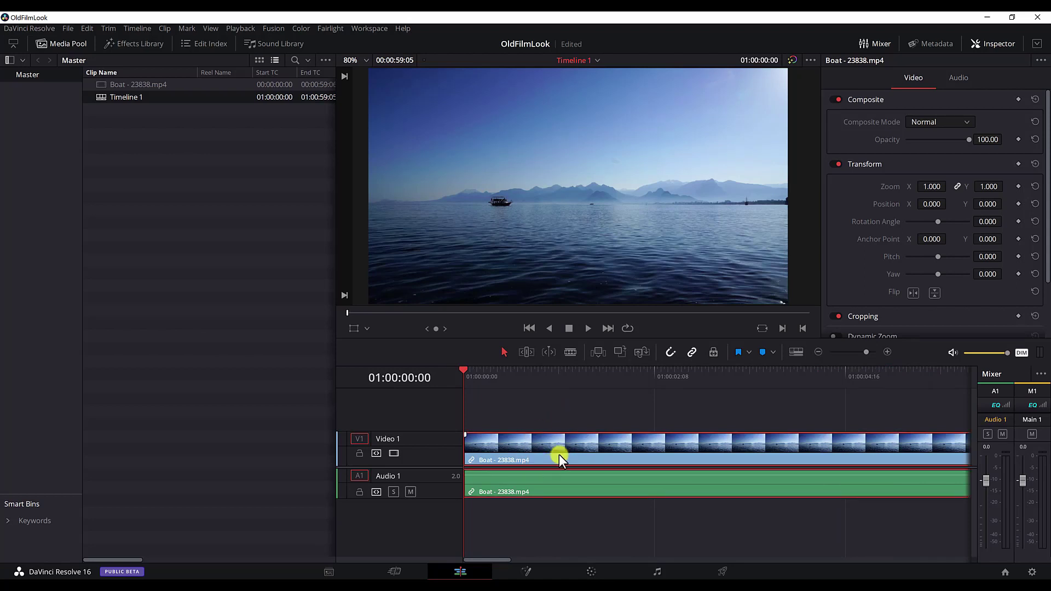
# Convert the Boat timeline clip into Fusion Clip 1 and reselect its clips.
pyautogui.rightClick(549, 448)
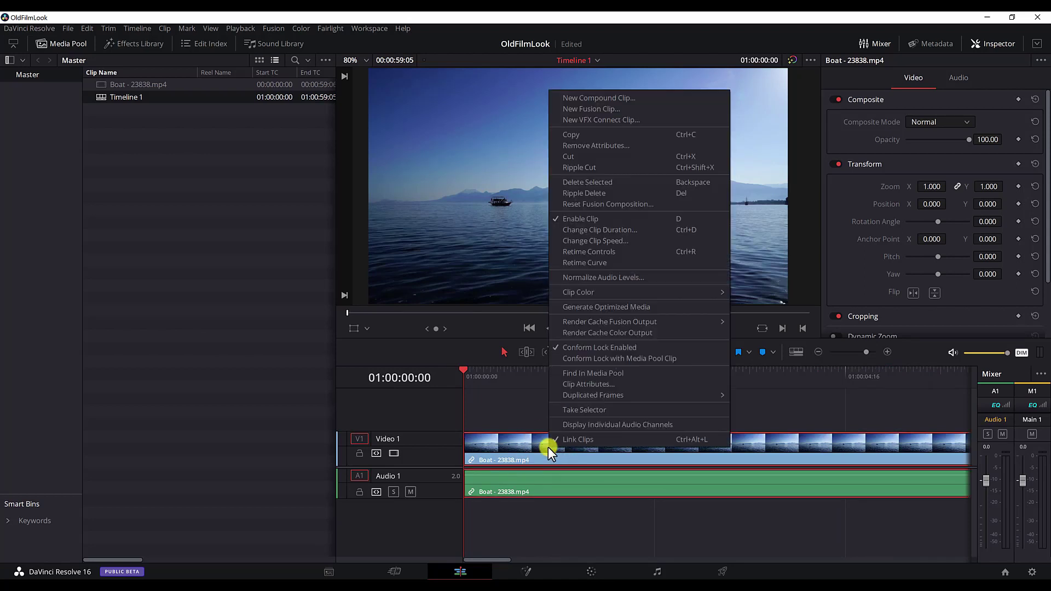
pyautogui.click(598, 109)
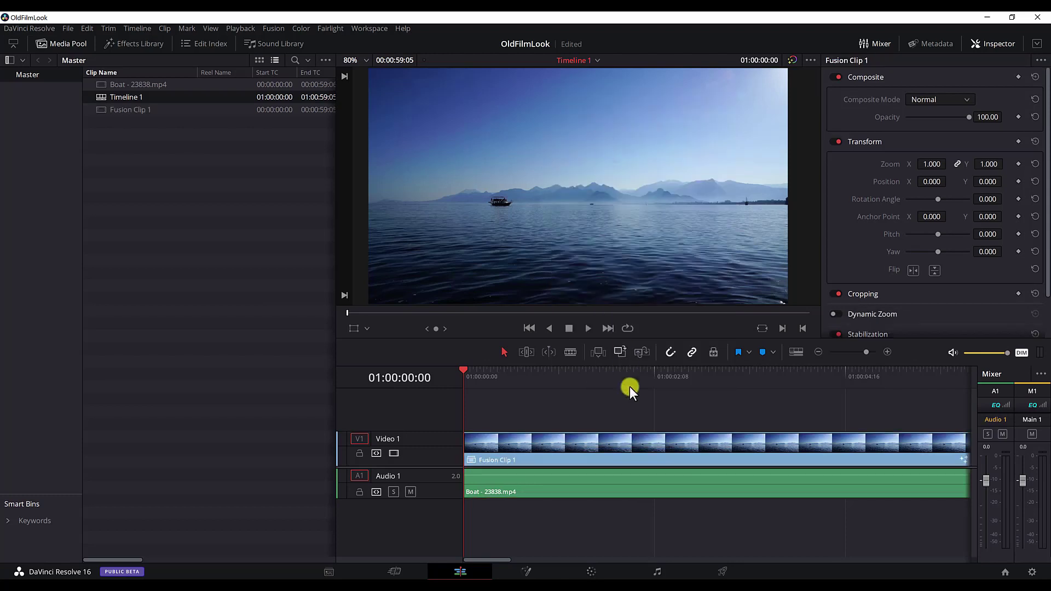
pyautogui.moveTo(535, 414); pyautogui.dragTo(573, 515)
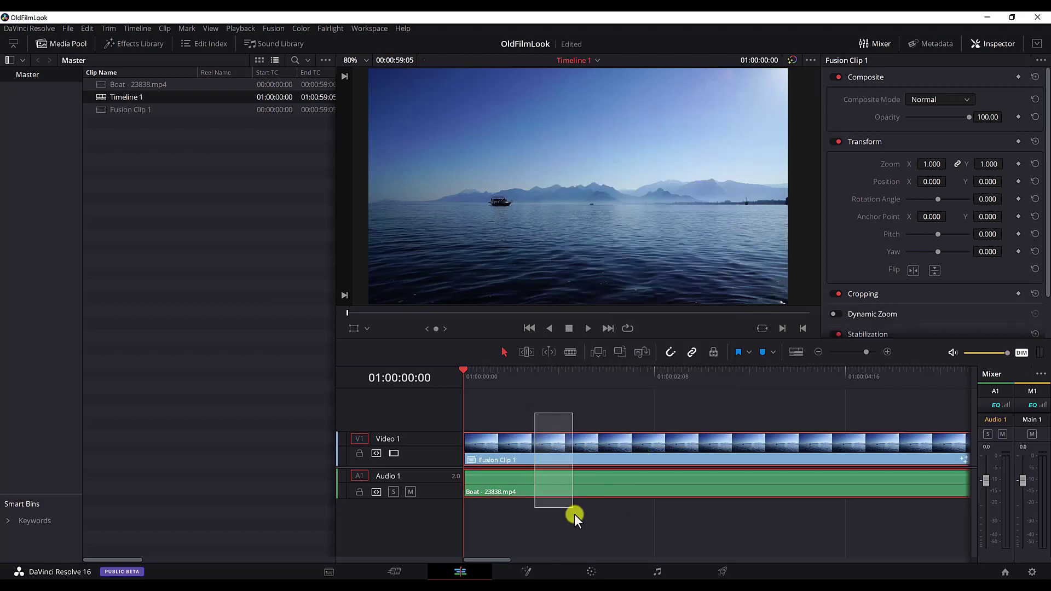
# On the Fusion page, hide the spline graph, arrange MediaIn1/MediaOut1, and enlarge a single viewer.
pyautogui.click(523, 572)
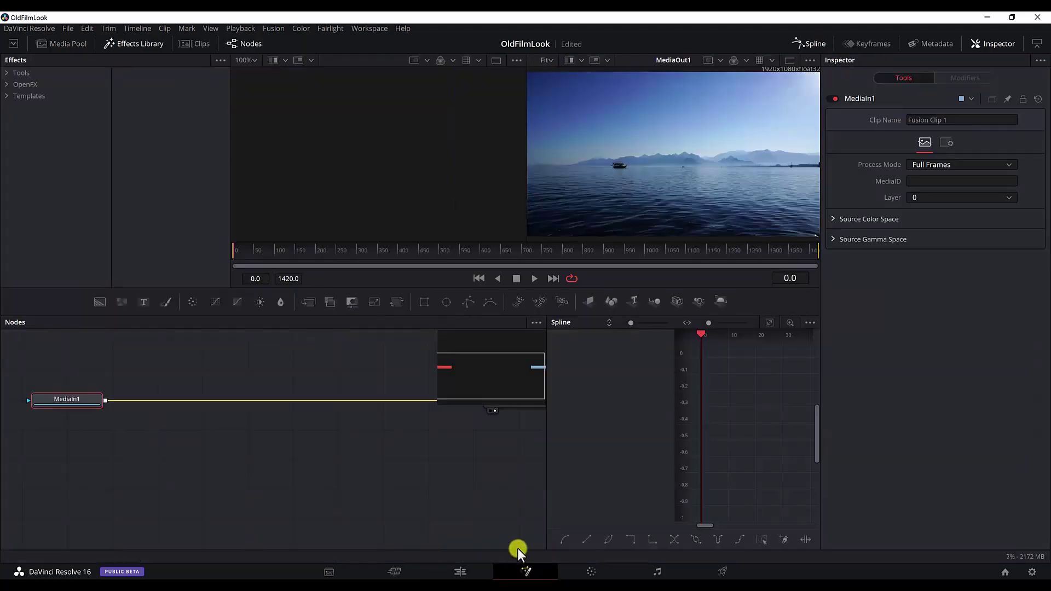
pyautogui.click(818, 45)
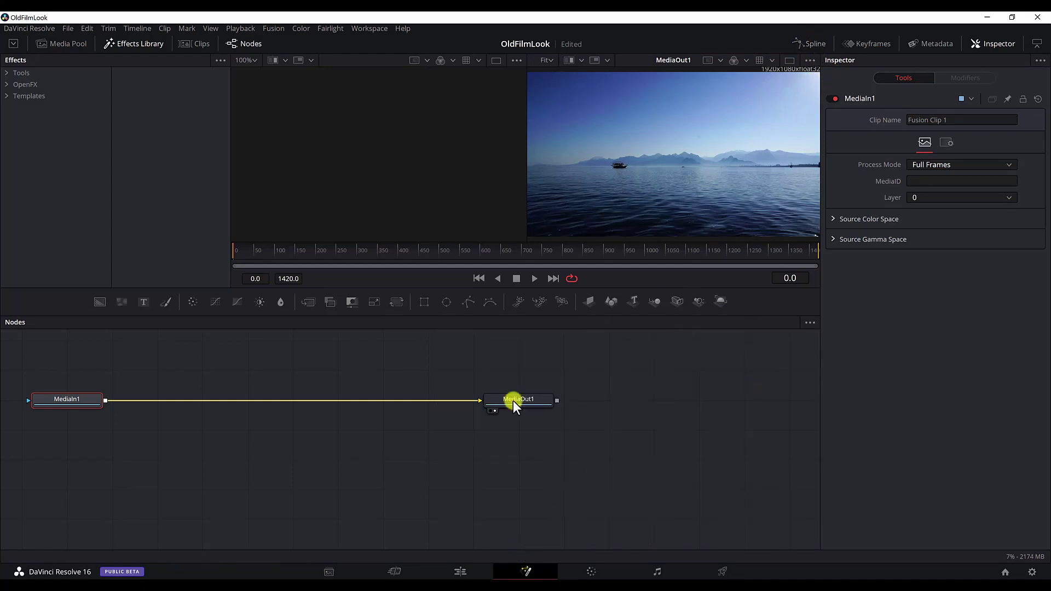
pyautogui.moveTo(106, 400); pyautogui.dragTo(139, 395)
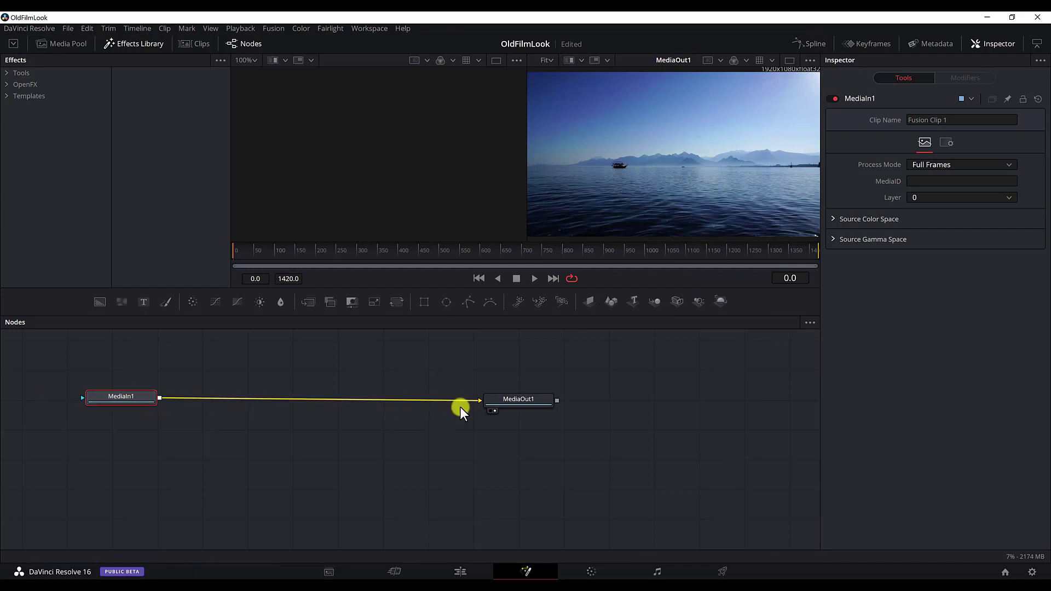
pyautogui.moveTo(493, 407); pyautogui.dragTo(541, 404)
pyautogui.moveTo(141, 401); pyautogui.dragTo(147, 408)
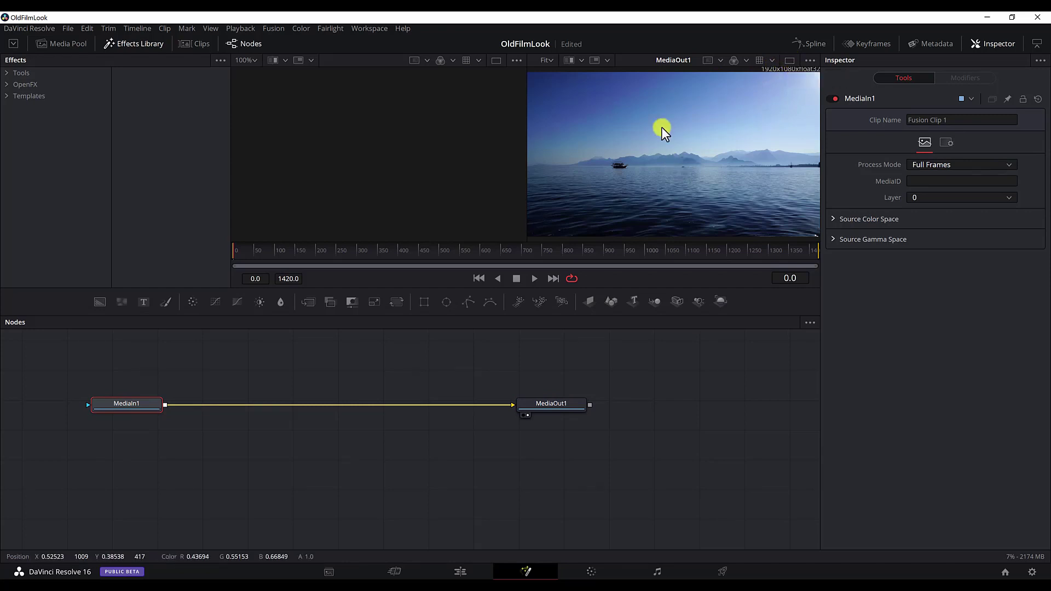
pyautogui.click(788, 62)
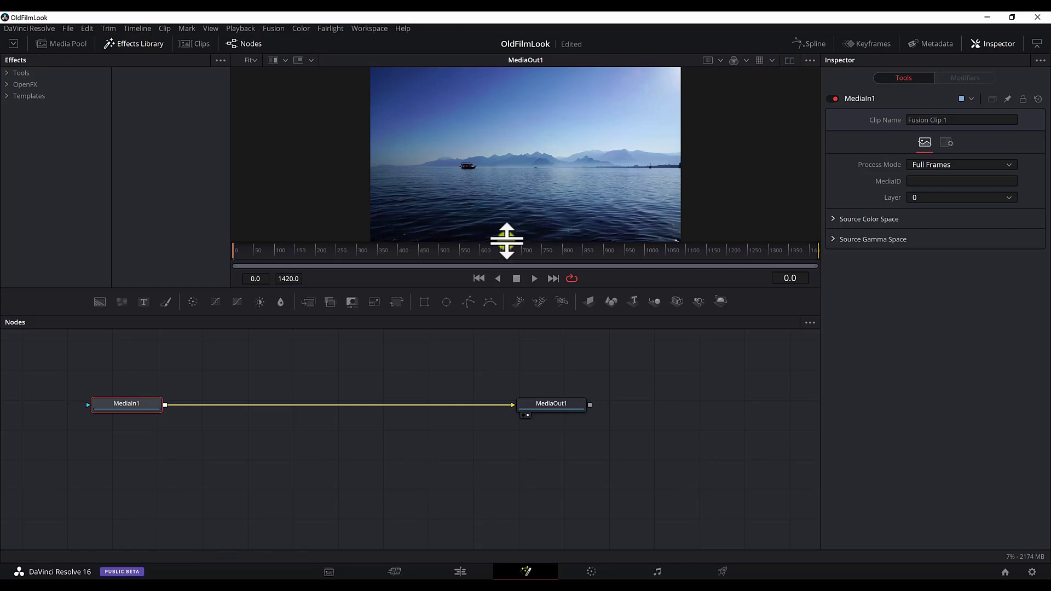
pyautogui.moveTo(506, 240); pyautogui.dragTo(509, 320)
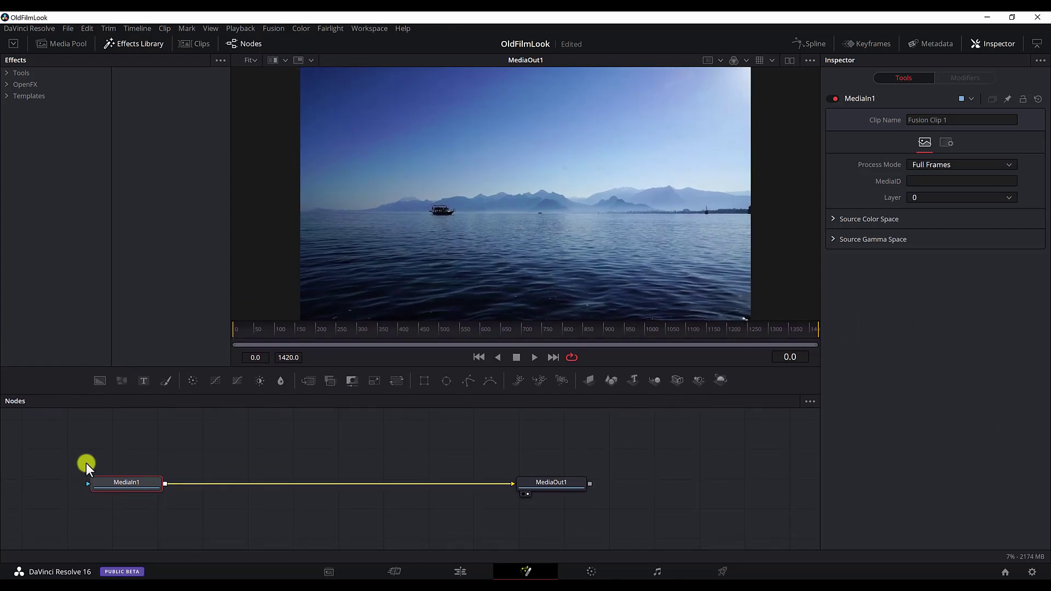
# Add a Film Damage node between MediaIn1 and MediaOut1 via the 'film' tool search.
pyautogui.rightClick(145, 484)
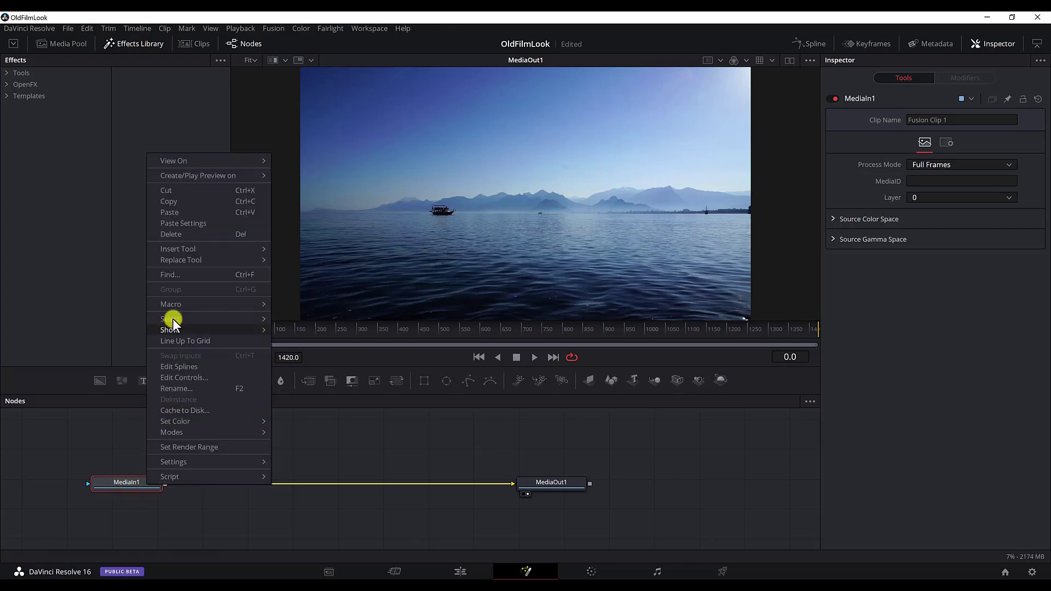
pyautogui.click(119, 497)
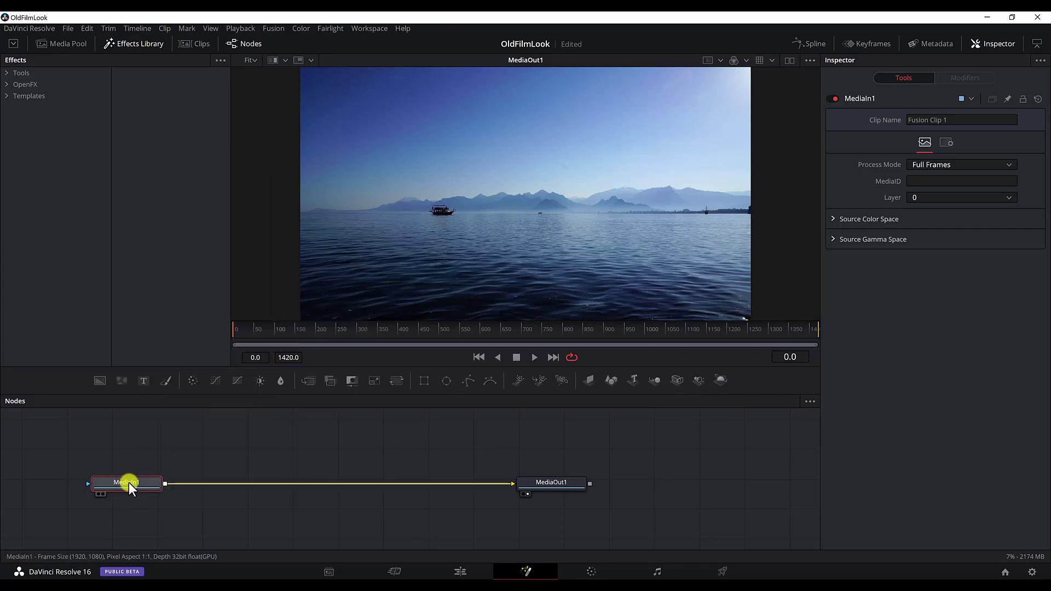
pyautogui.hotkey('shift', 'space')
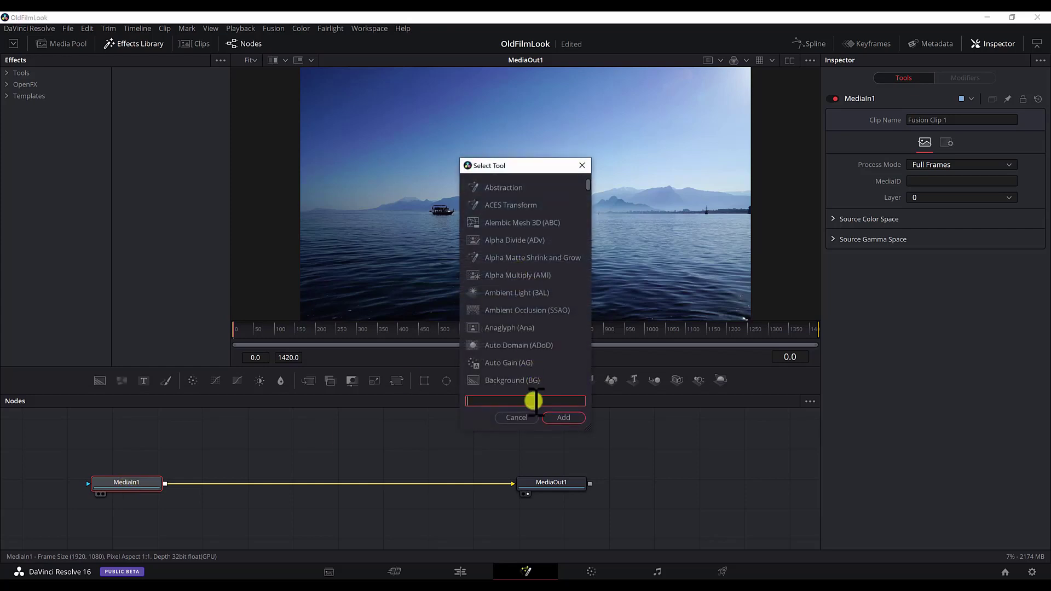
pyautogui.write('film')
pyautogui.press('Return')
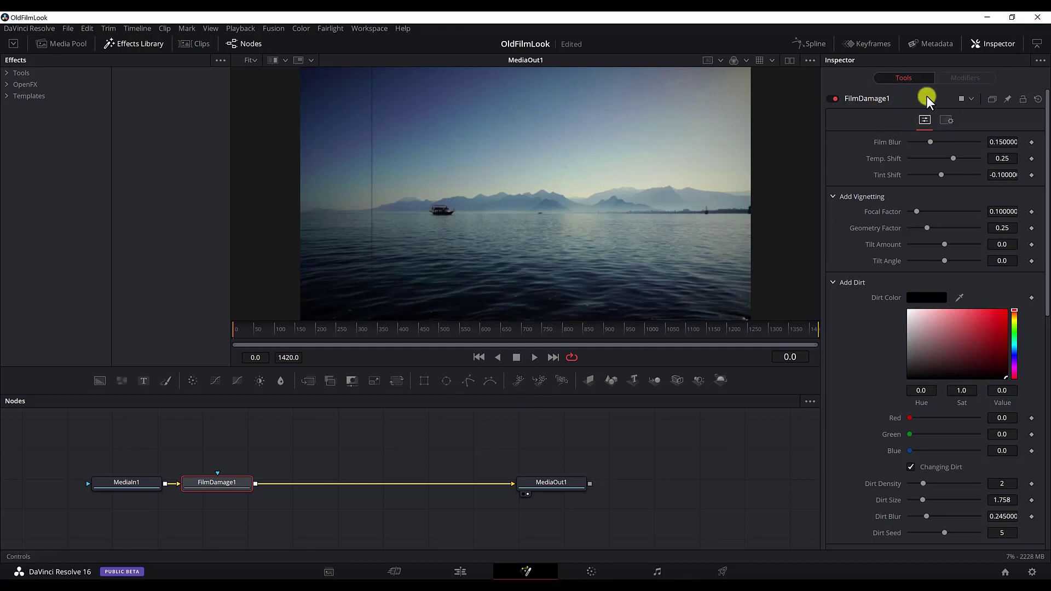
# Show the FilmDamage1 settings and set Film Blur to 0.19.
pyautogui.click(925, 121)
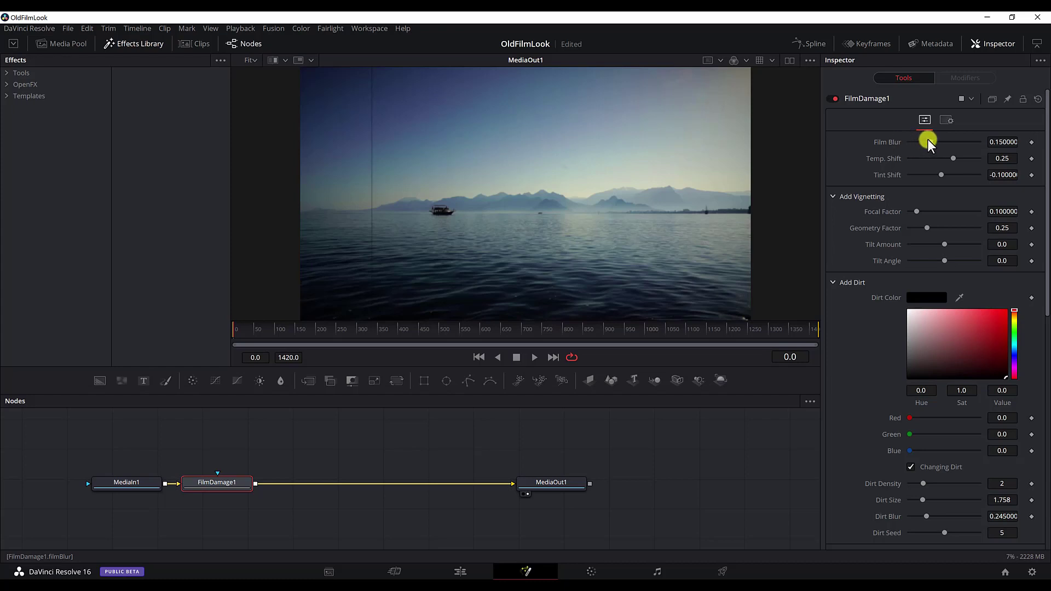
pyautogui.moveTo(925, 145); pyautogui.dragTo(935, 145)
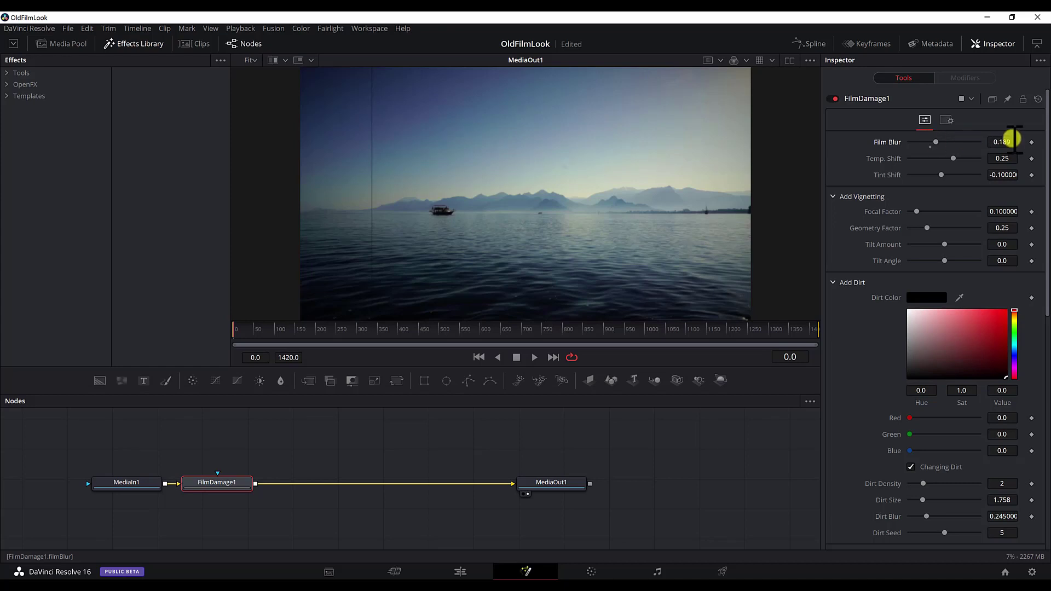
pyautogui.write('0.19')
pyautogui.press('Tab')
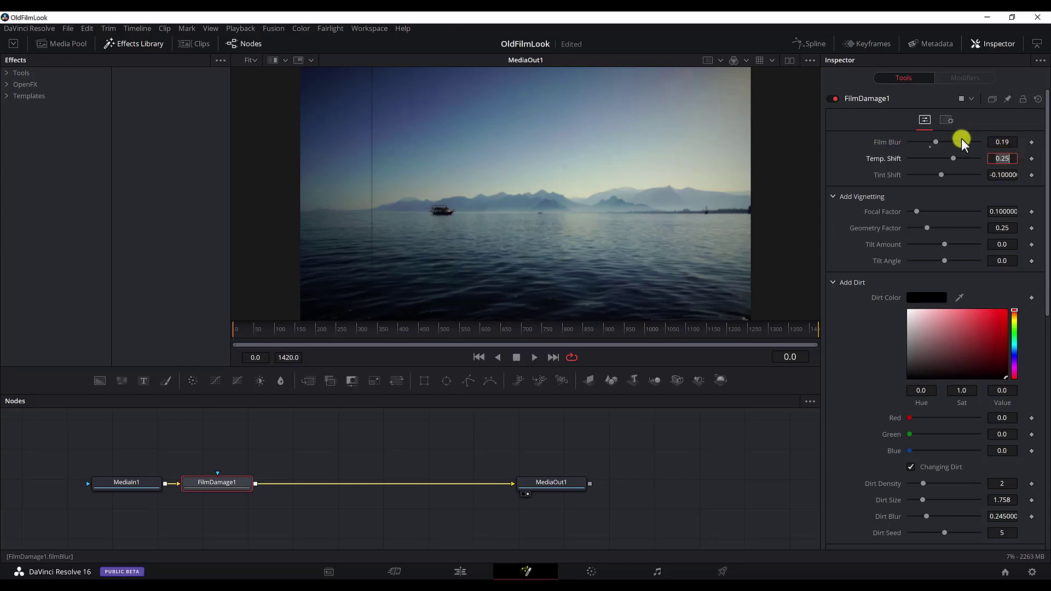
# Raise Temp. Shift to warm the footage and lower Tint Shift to -0.17.
pyautogui.click(954, 158)
pyautogui.moveTo(956, 158); pyautogui.dragTo(964, 159)
pyautogui.moveTo(967, 160); pyautogui.dragTo(968, 160)
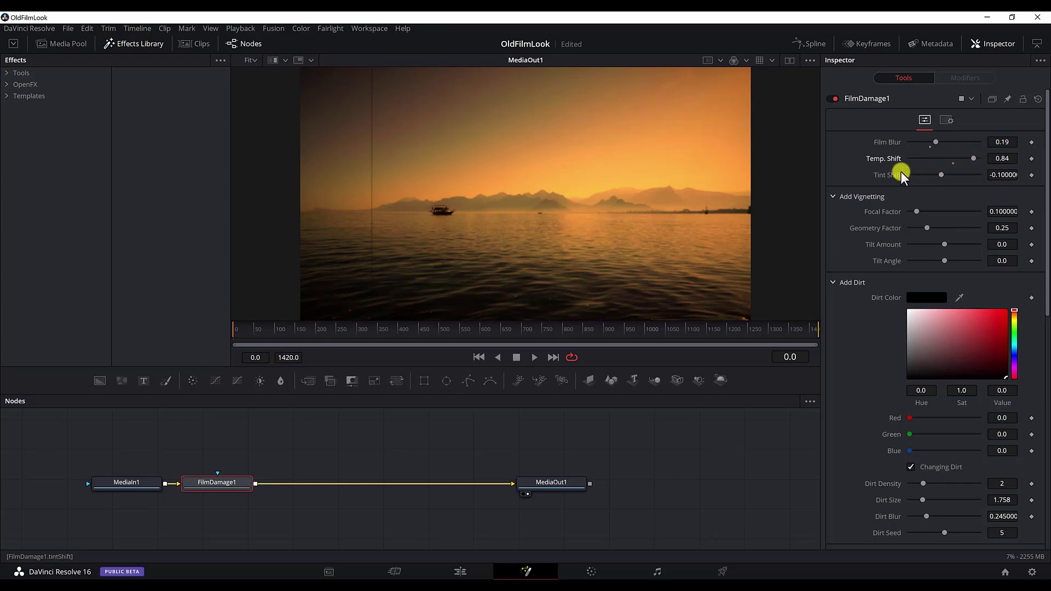
pyautogui.moveTo(941, 175); pyautogui.dragTo(939, 175)
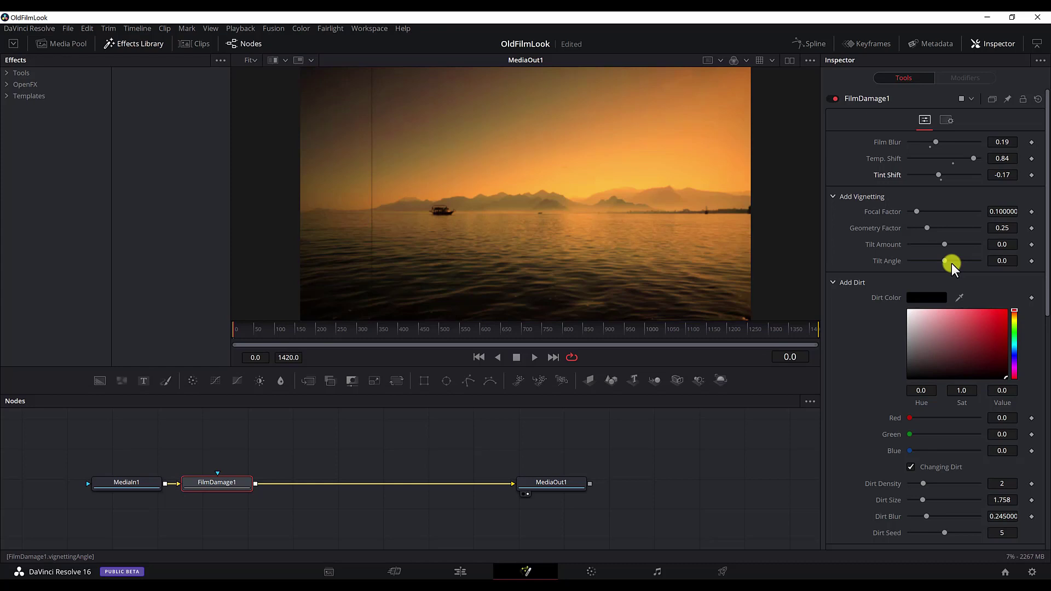
# Try a stronger vignette Focal Factor, then widen Geometry Factor to 0.425.
pyautogui.moveTo(918, 211)
pyautogui.mouseDown()
pyautogui.moveTo(956, 214)
pyautogui.moveTo(920, 216)
pyautogui.mouseUp()
pyautogui.moveTo(928, 228); pyautogui.dragTo(940, 230)
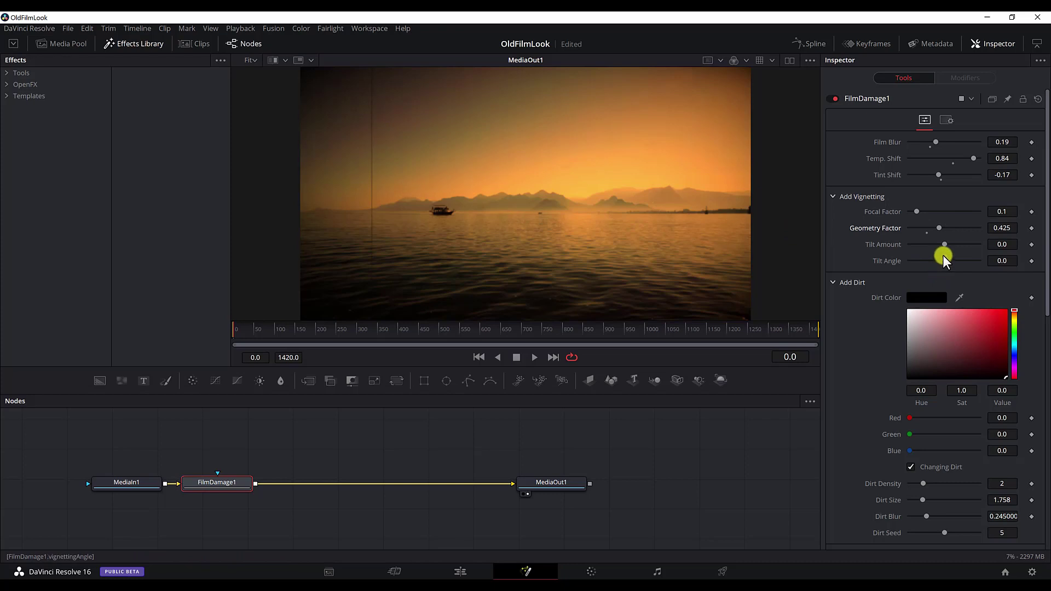
pyautogui.scroll(-2, 943, 255)
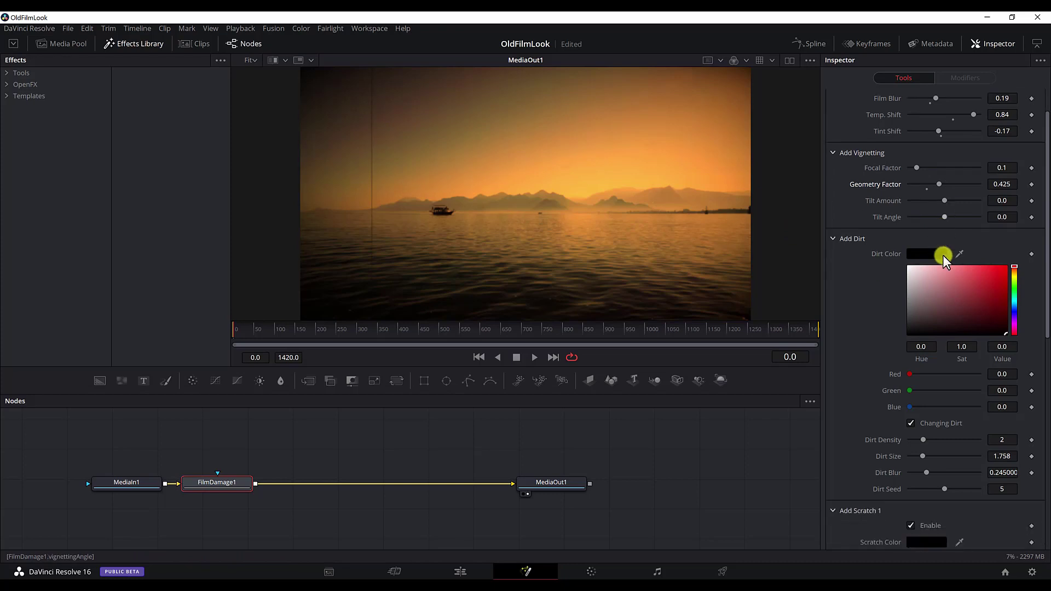
pyautogui.scroll(-1, 943, 256)
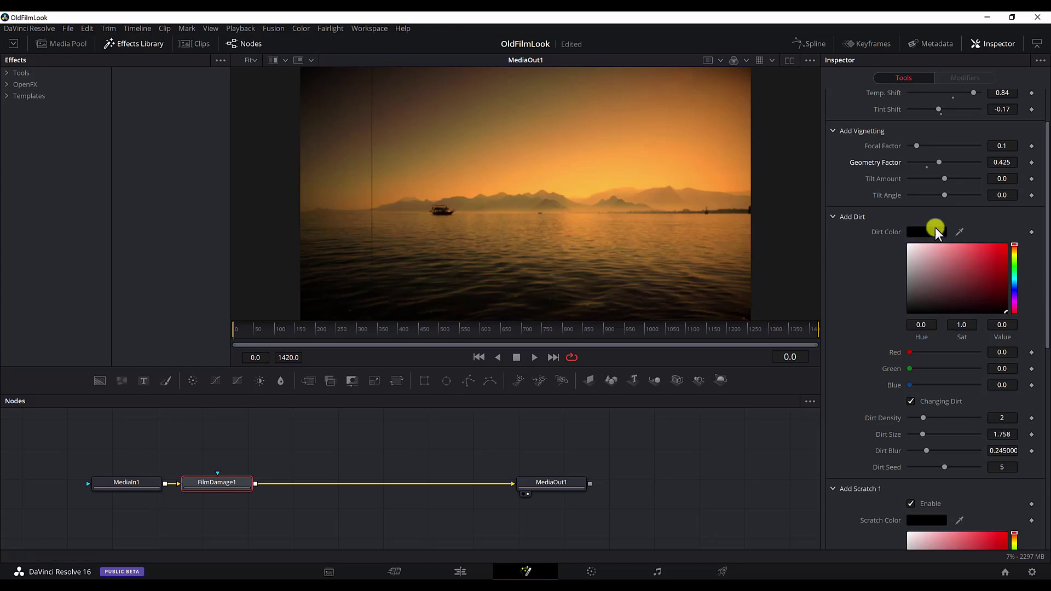
pyautogui.scroll(-2, 920, 368)
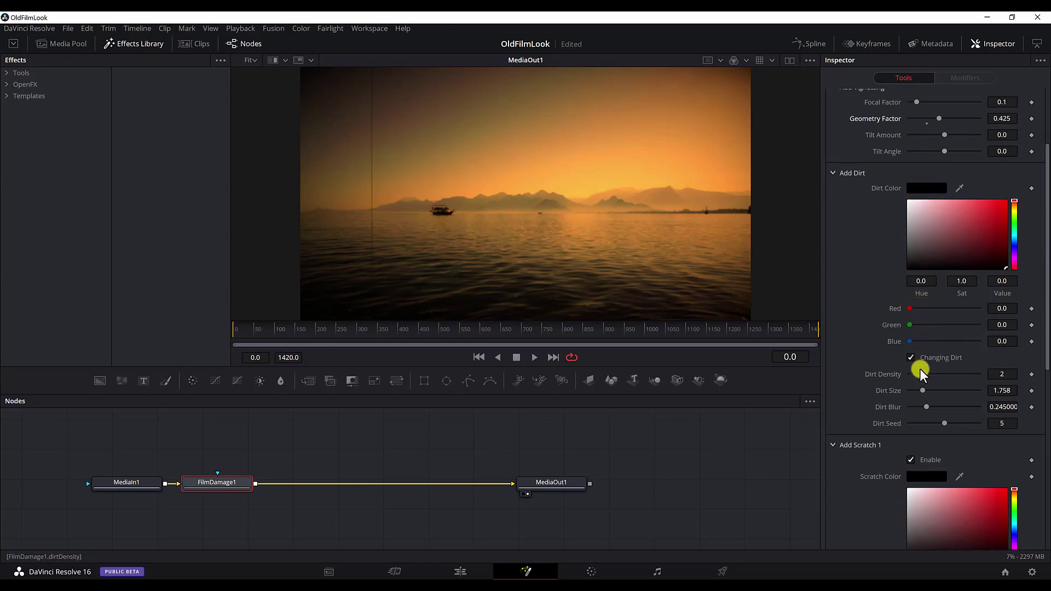
pyautogui.scroll(-1, 920, 369)
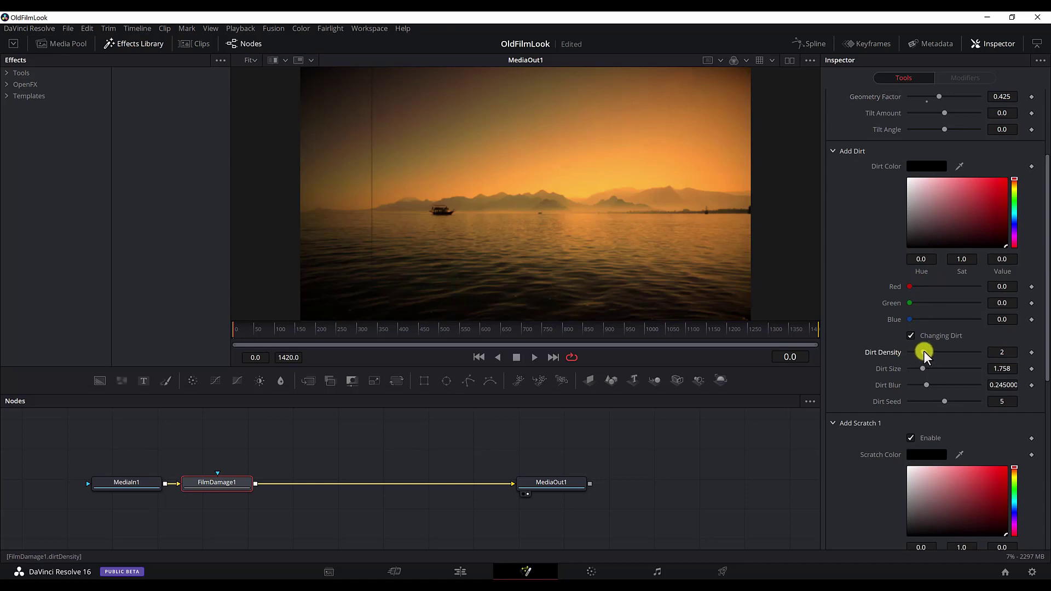
# Set Dirt Density to 4 and Dirt Blur to 0.4.
pyautogui.click(1001, 352)
pyautogui.write('4')
pyautogui.press('Return')
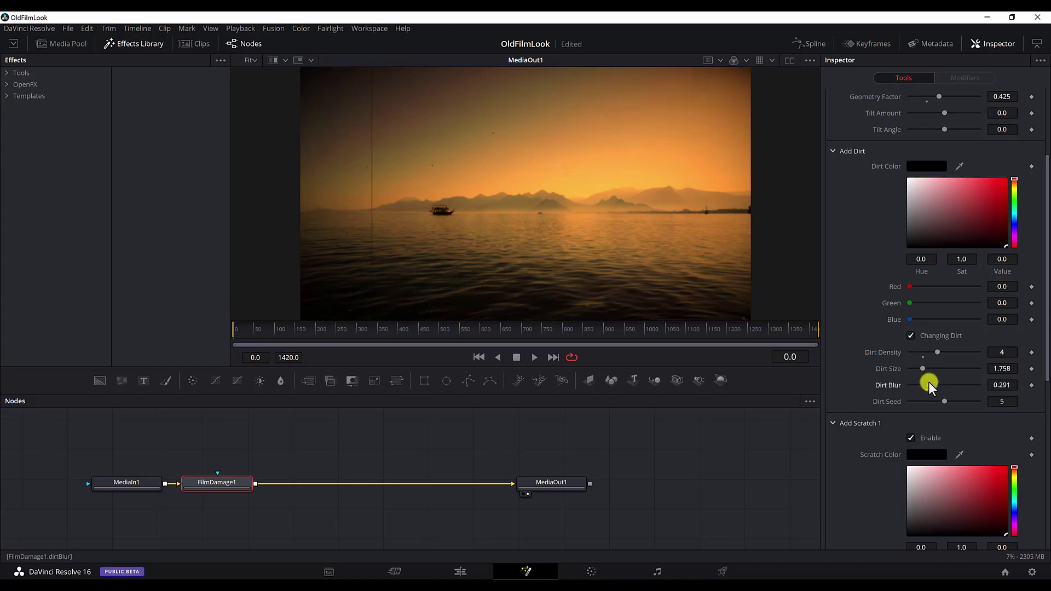
pyautogui.moveTo(926, 383); pyautogui.dragTo(936, 384)
pyautogui.click(1014, 386)
pyautogui.write('0.354')
pyautogui.press('Return')
pyautogui.click(1012, 385)
pyautogui.write('0.4')
pyautogui.press('Tab')
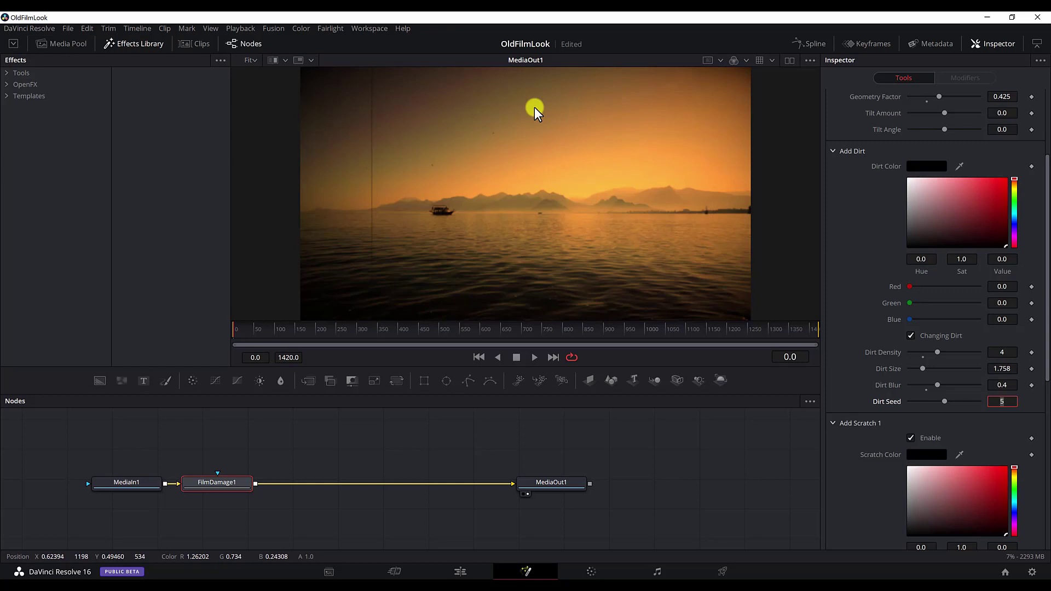
# Preview a much denser Dirt Density of 8, then return it to 4.
pyautogui.moveTo(938, 355); pyautogui.dragTo(966, 352)
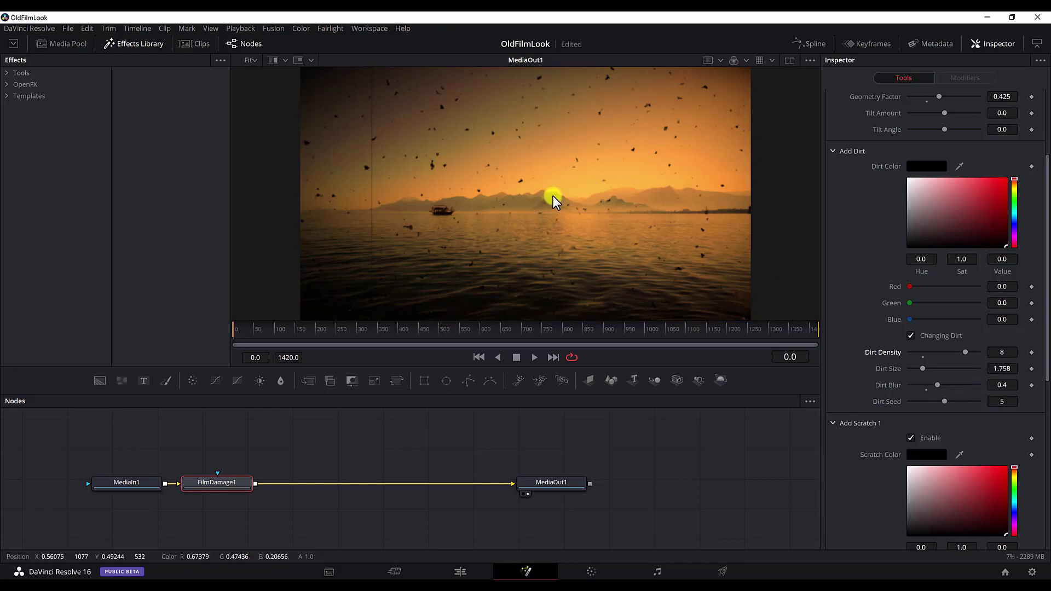
pyautogui.click(1006, 352)
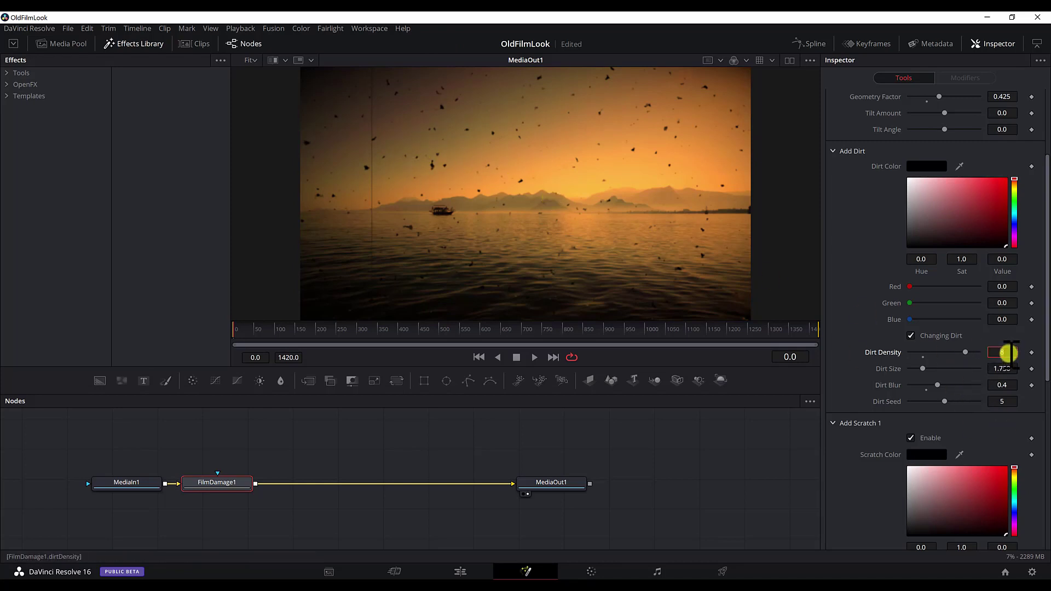
pyautogui.press('Tab')
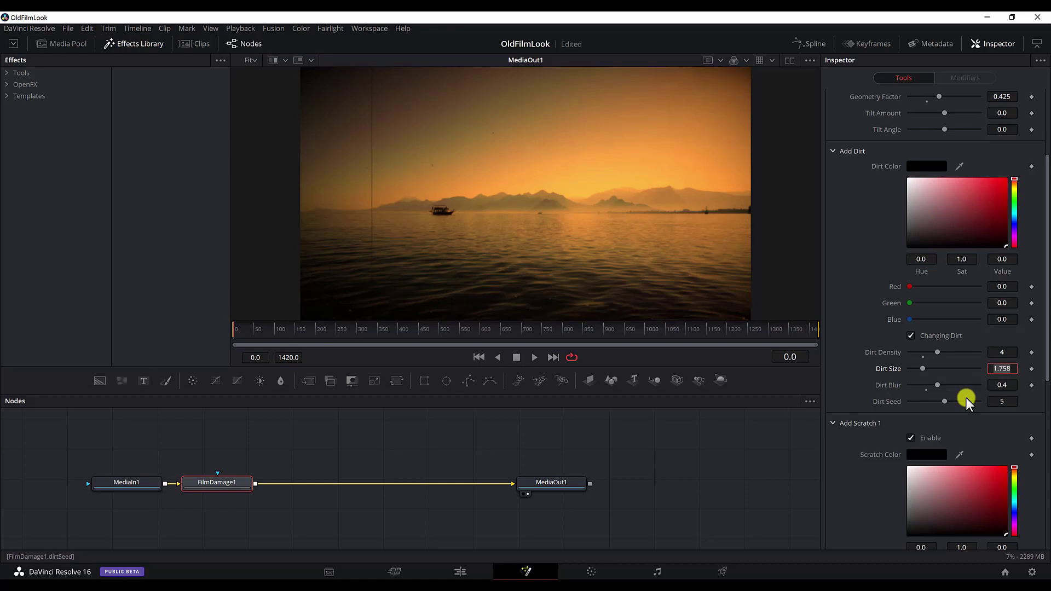
pyautogui.scroll(-3, 966, 398)
pyautogui.scroll(-2, 966, 398)
pyautogui.scroll(-2, 966, 398)
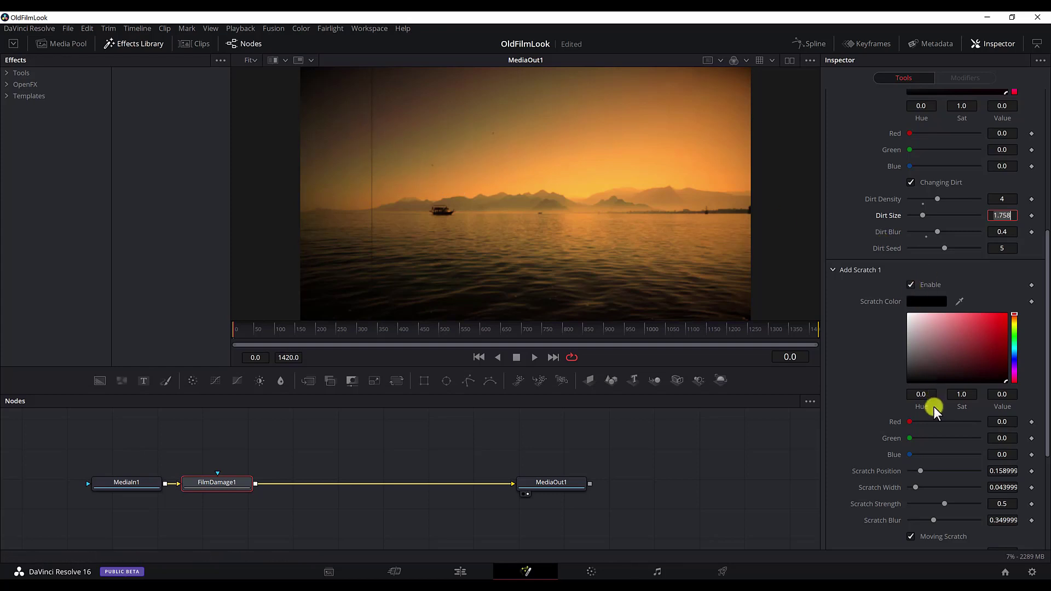
pyautogui.scroll(-2, 933, 435)
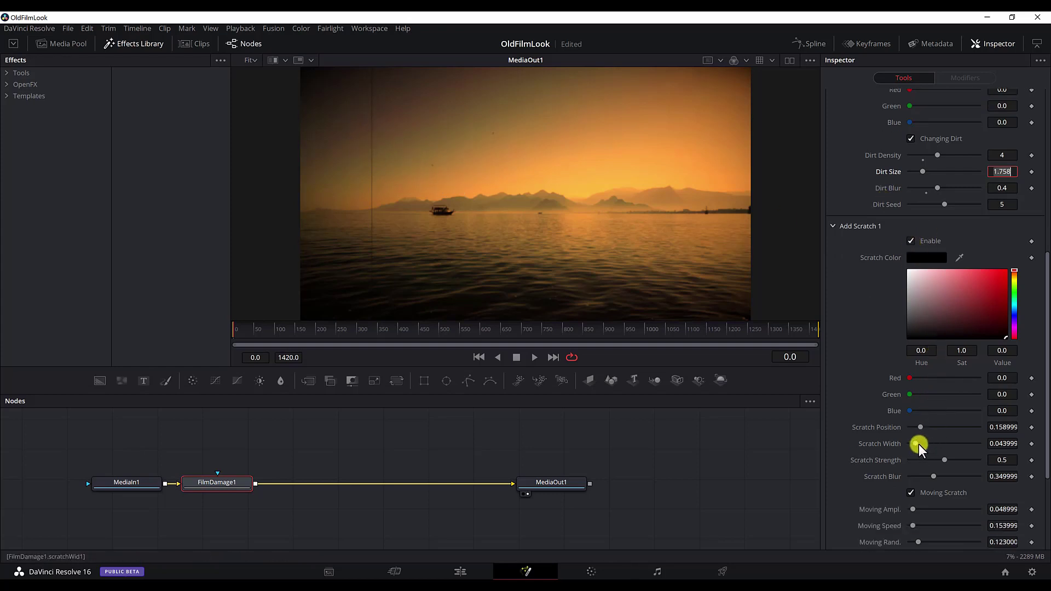
# Test Scratch Width at 0.5, narrow it back to 0.044, and set Scratch Position to 0.504.
pyautogui.moveTo(916, 444); pyautogui.dragTo(978, 443)
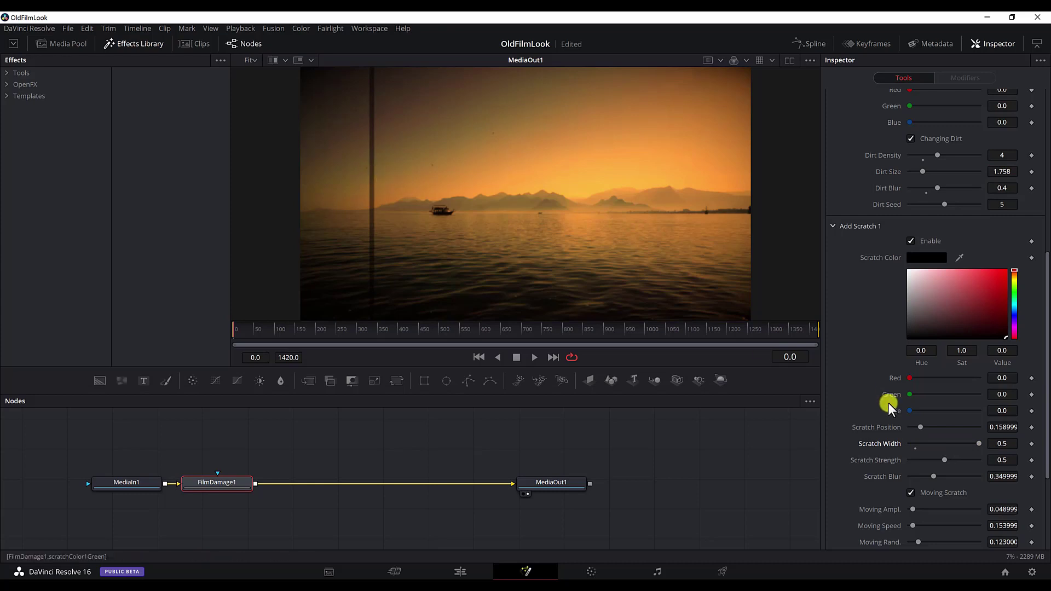
pyautogui.click(917, 448)
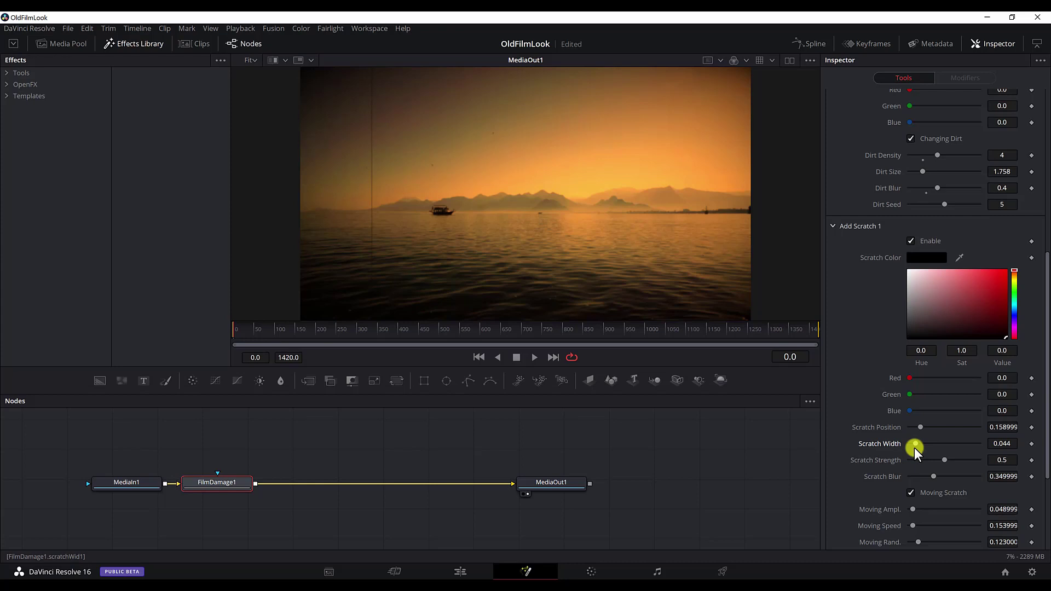
pyautogui.scroll(-1, 937, 448)
pyautogui.click(1006, 404)
pyautogui.write('0.50')
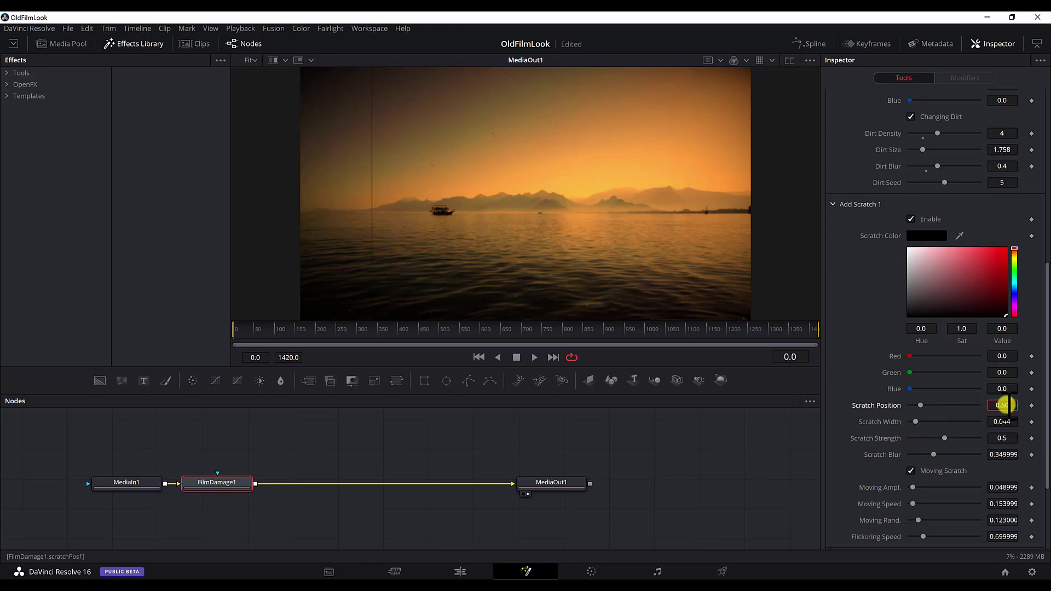
pyautogui.write('4')
pyautogui.press('Return')
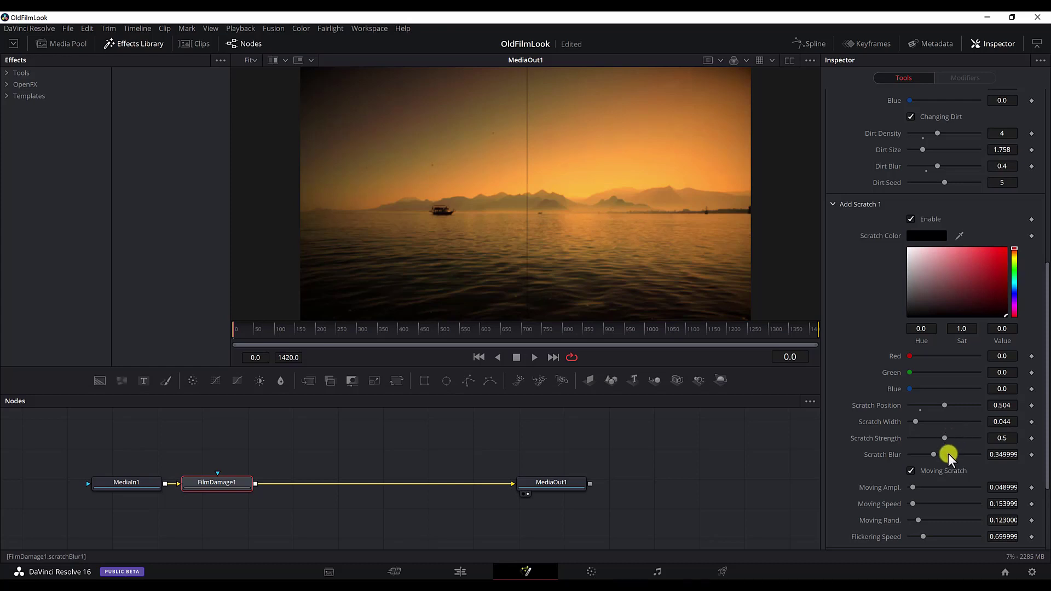
pyautogui.scroll(-1, 959, 456)
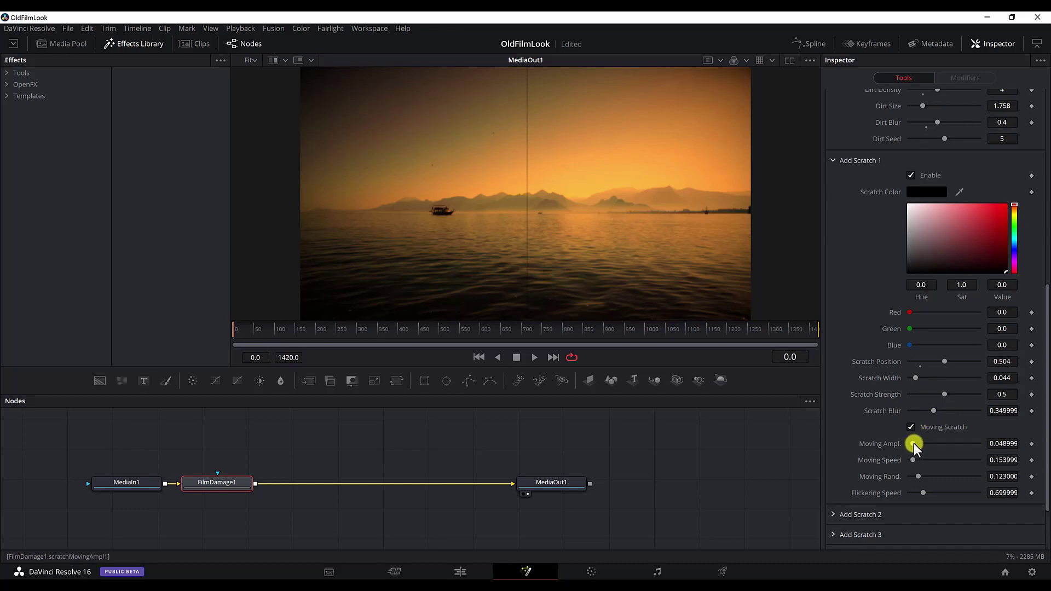
# Set the scratch Moving Ampl. to 0.134 and Moving Speed to 3.169.
pyautogui.moveTo(914, 444); pyautogui.dragTo(919, 449)
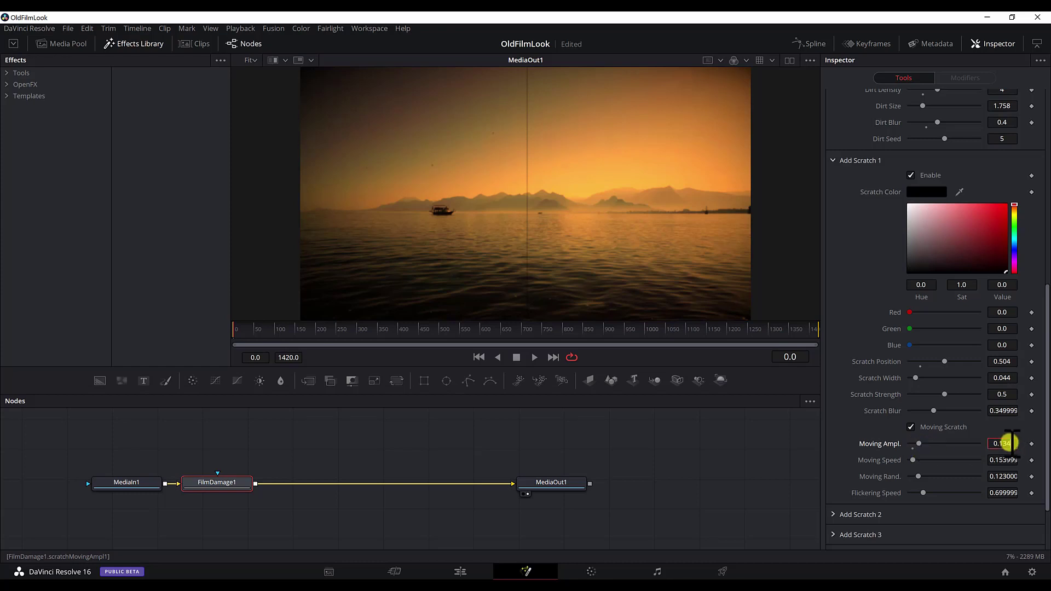
pyautogui.click(988, 445)
pyautogui.moveTo(917, 460); pyautogui.dragTo(948, 464)
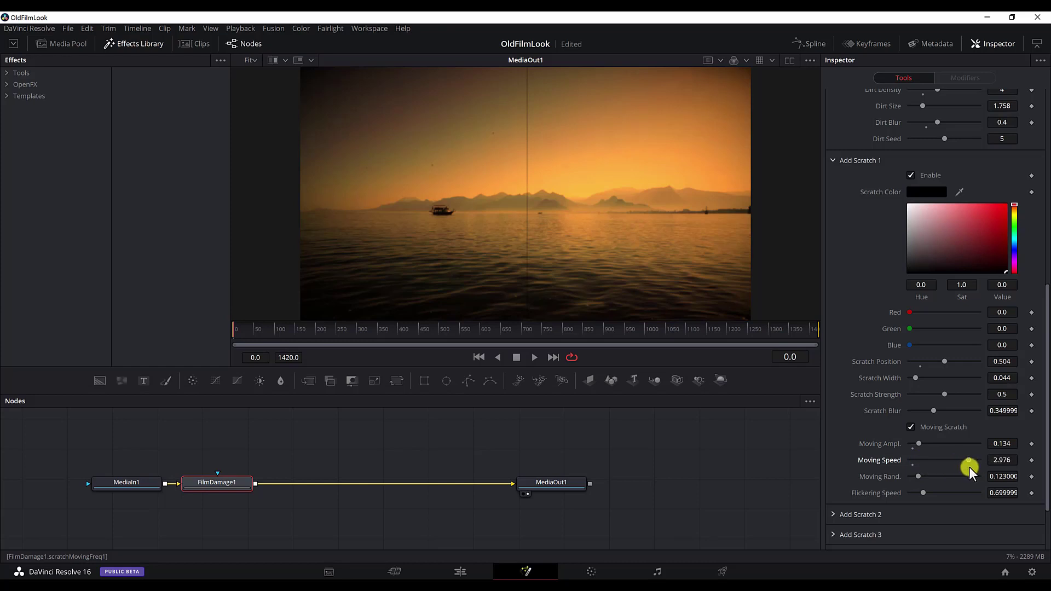
pyautogui.moveTo(969, 467); pyautogui.dragTo(972, 467)
pyautogui.click(983, 460)
# Set Moving Rand. to 0.724 and Flickering Speed to 1.02, then play the clip.
pyautogui.moveTo(923, 477); pyautogui.dragTo(960, 476)
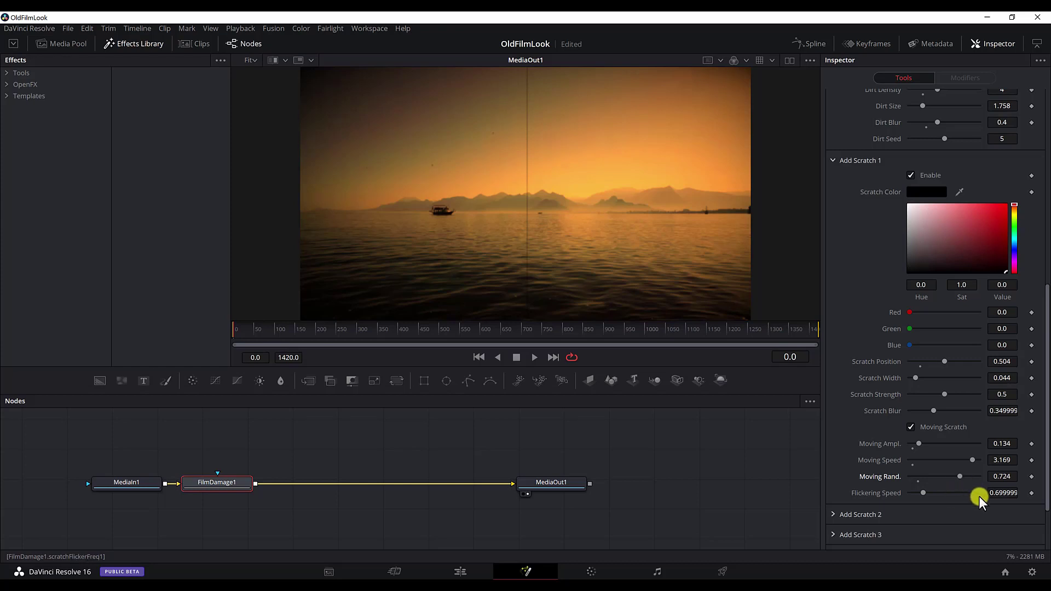
pyautogui.moveTo(927, 492); pyautogui.dragTo(930, 494)
pyautogui.click(1002, 493)
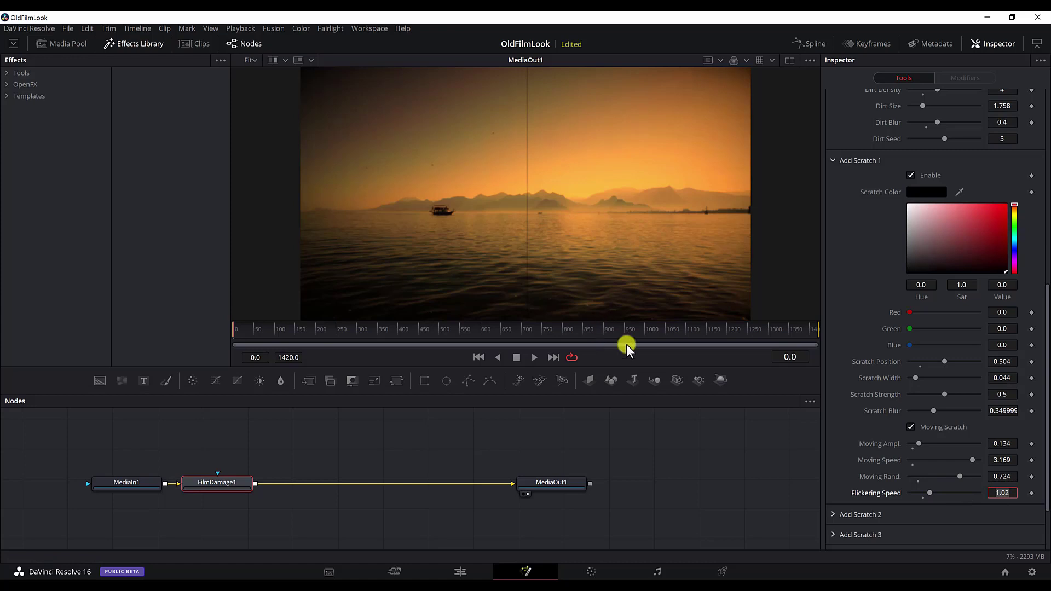
pyautogui.click(536, 357)
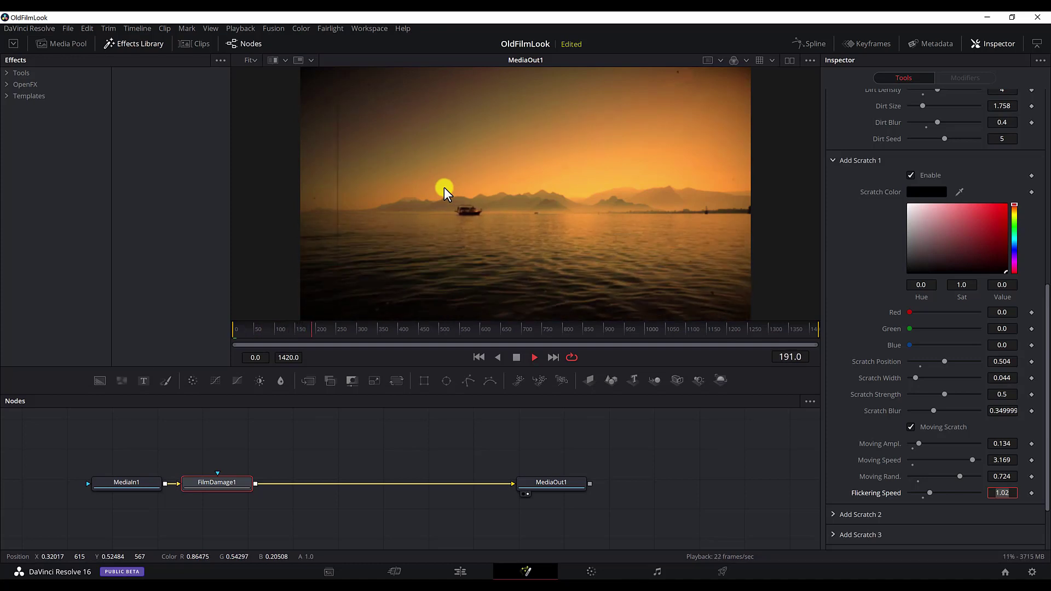
pyautogui.scroll(3, 941, 219)
pyautogui.scroll(8, 942, 219)
pyautogui.scroll(2, 943, 220)
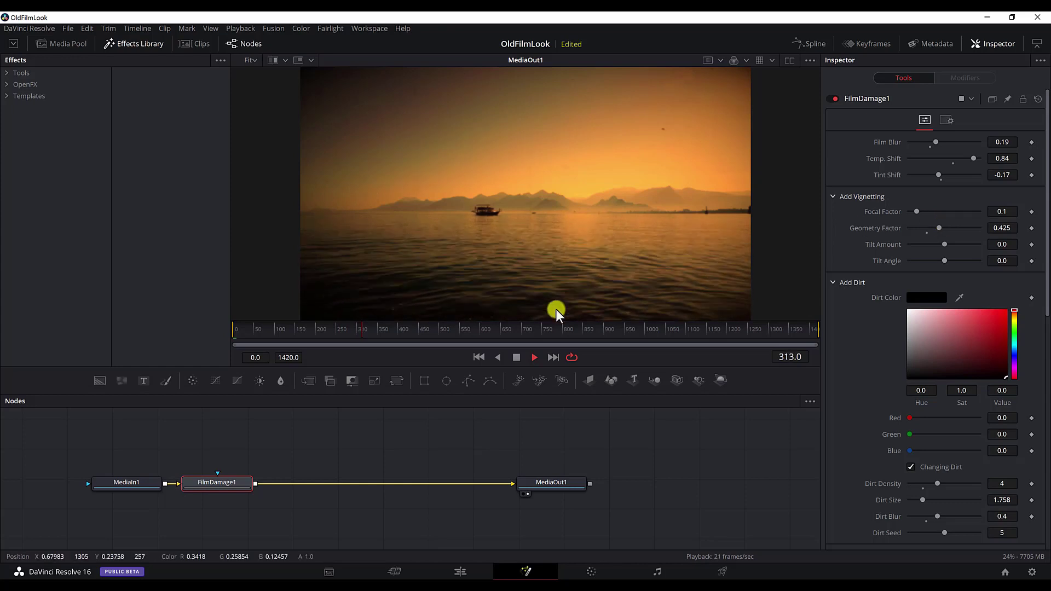
pyautogui.scroll(-1, 283, 453)
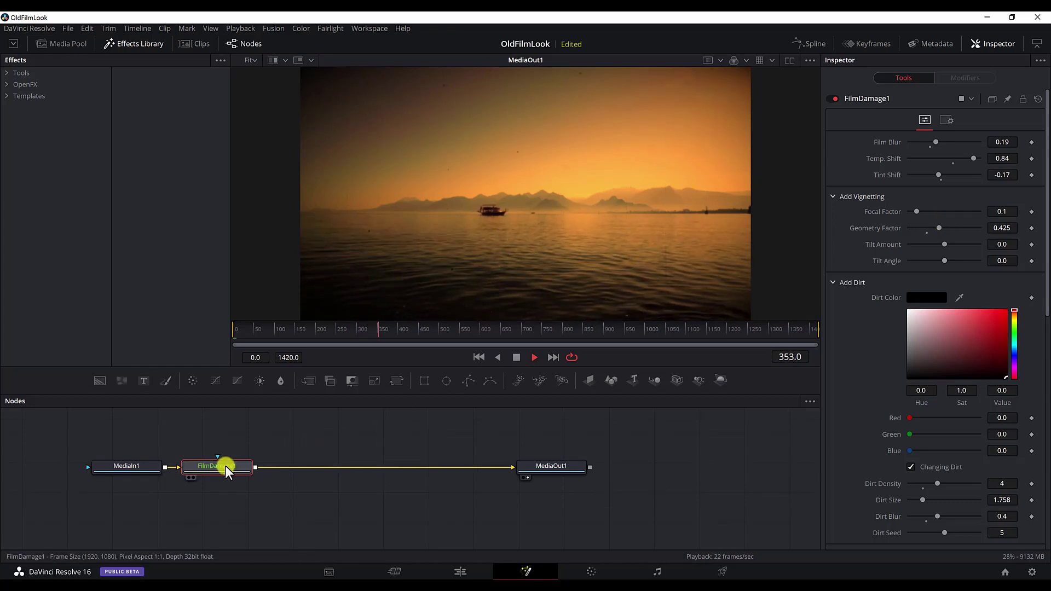
# Insert a Flicker Addition node after FilmDamage1 using the 'flicke' tool search.
pyautogui.hotkey('shift', 'space')
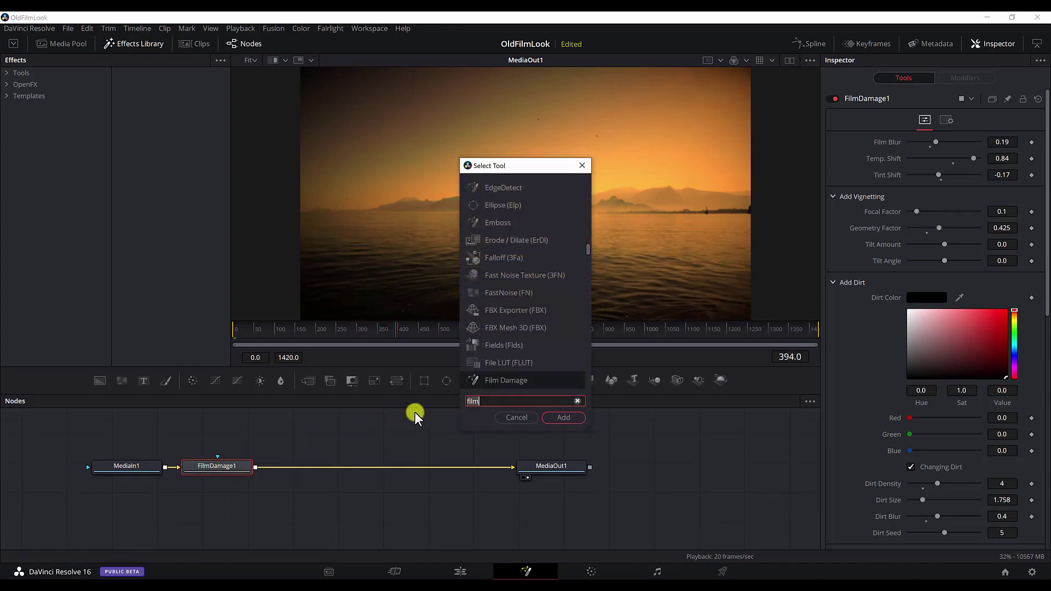
pyautogui.write('flicke')
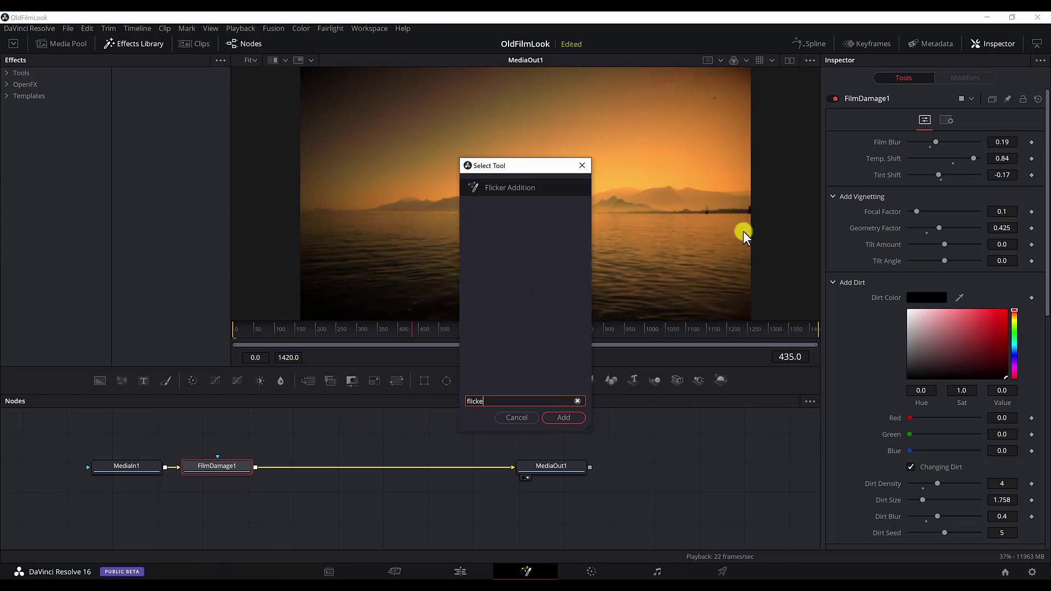
pyautogui.click(543, 188)
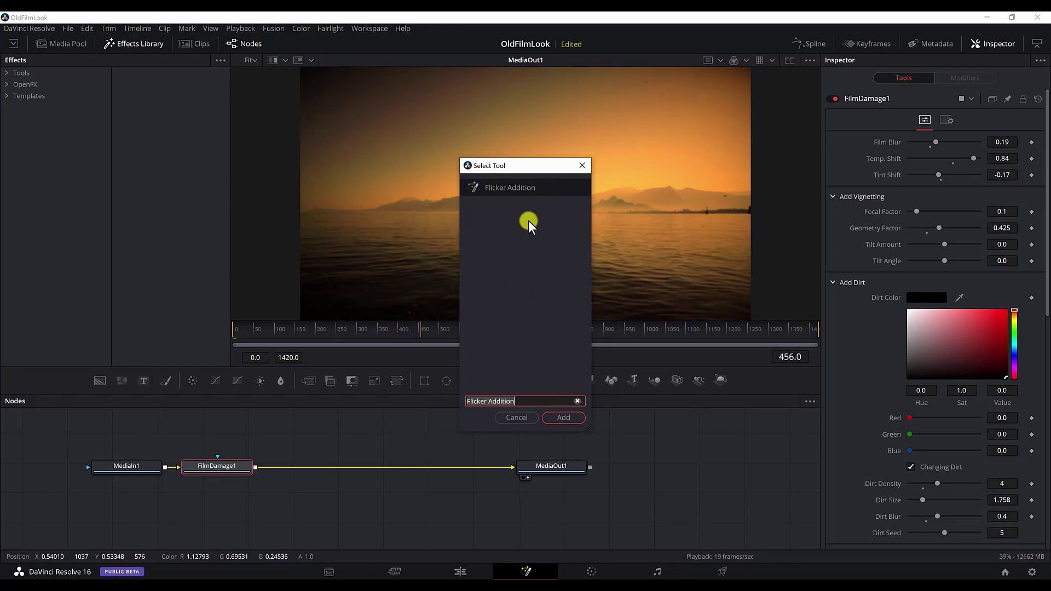
pyautogui.click(559, 418)
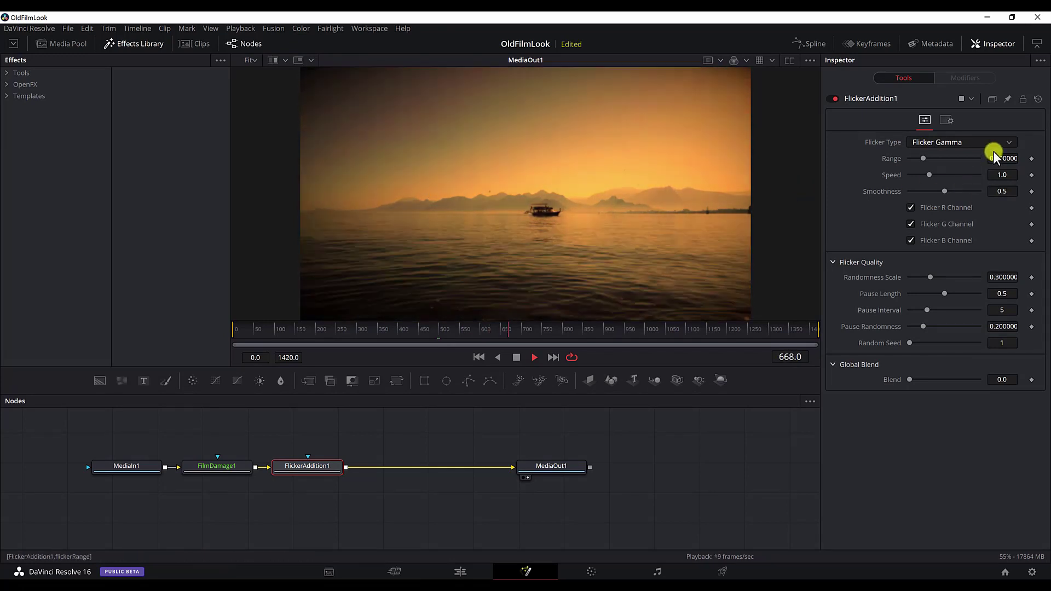
# Set FlickerAddition1's Flicker Type to Flicker Vignette with Range 0.071.
pyautogui.click(958, 144)
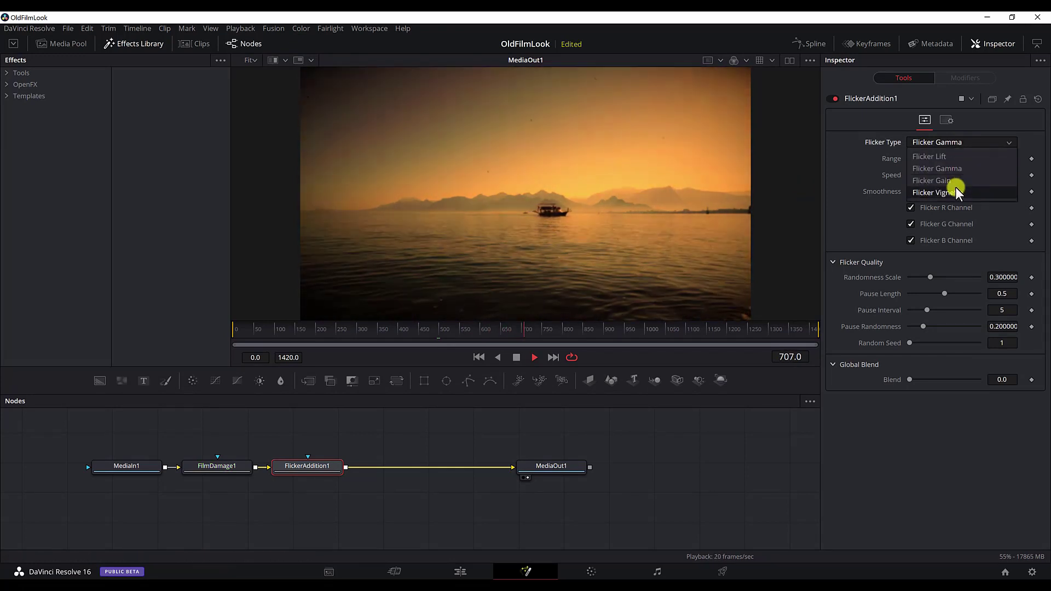
pyautogui.click(955, 188)
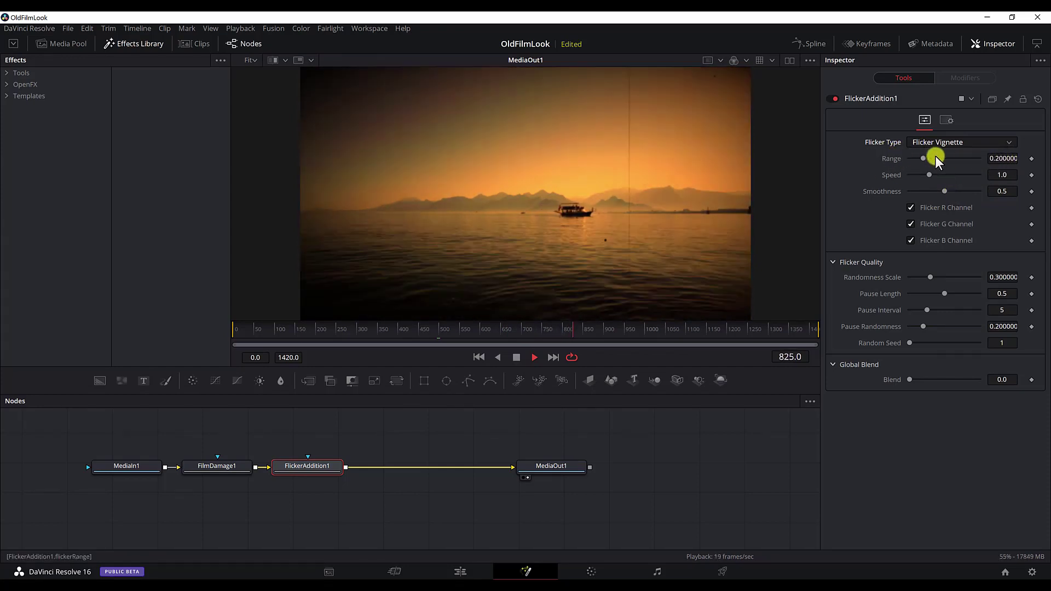
pyautogui.click(1006, 157)
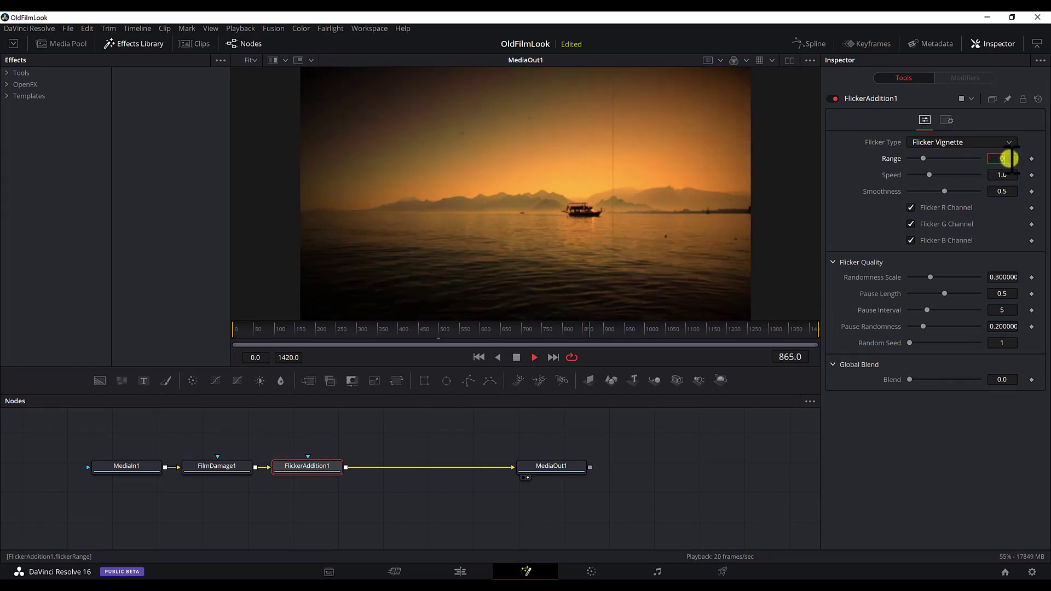
pyautogui.write('0.087')
pyautogui.press('Tab')
pyautogui.click(1004, 158)
pyautogui.write('0.011')
pyautogui.press('Return')
pyautogui.write('0.071')
pyautogui.press('Tab')
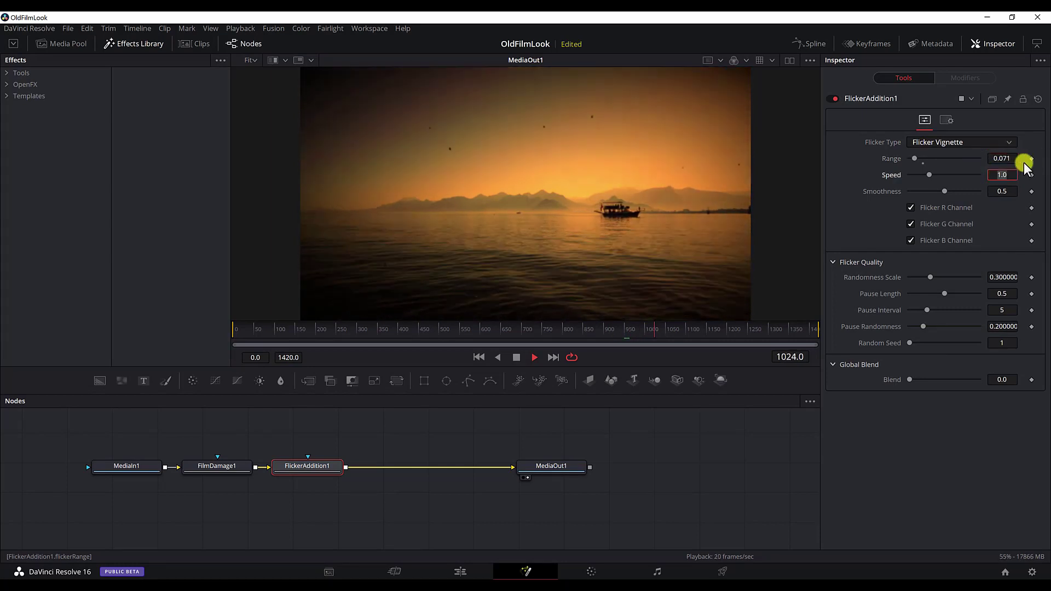
pyautogui.click(1004, 159)
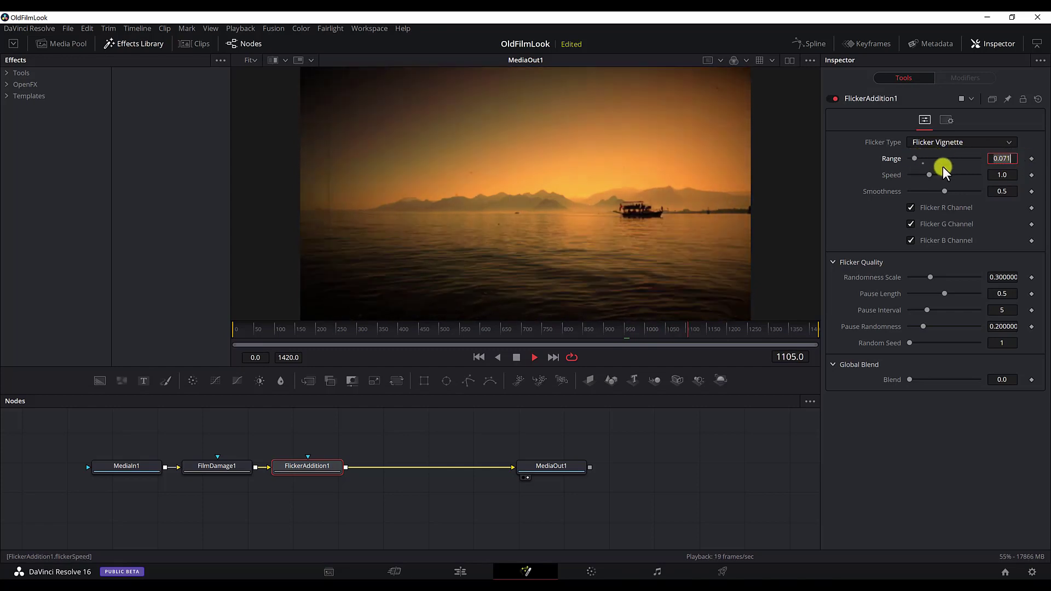
pyautogui.click(786, 205)
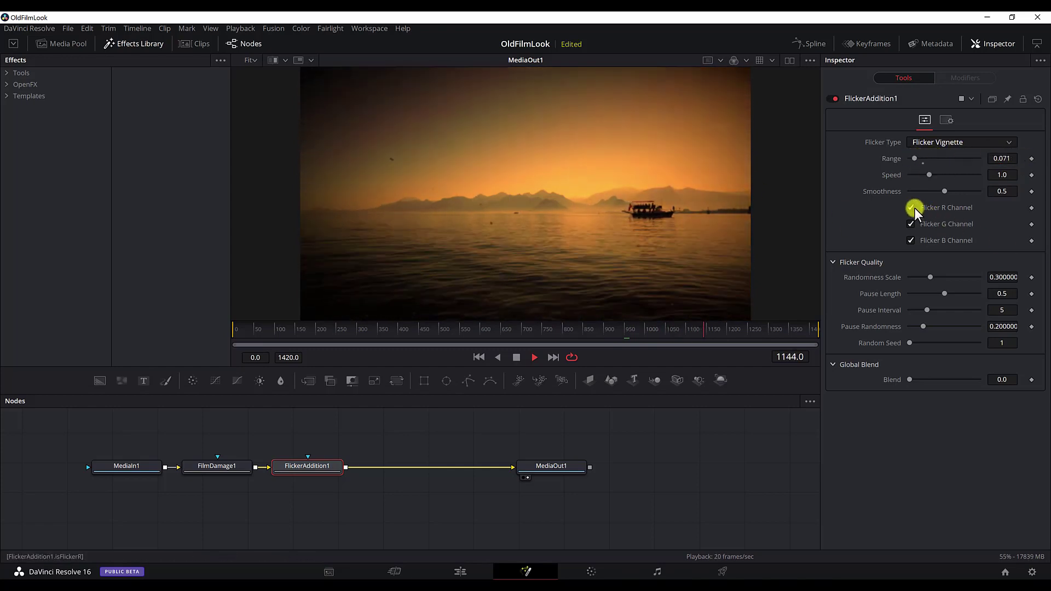
# Experiment with the flicker Speed, Smoothness and Pause Length sliders.
pyautogui.moveTo(921, 183); pyautogui.dragTo(959, 183)
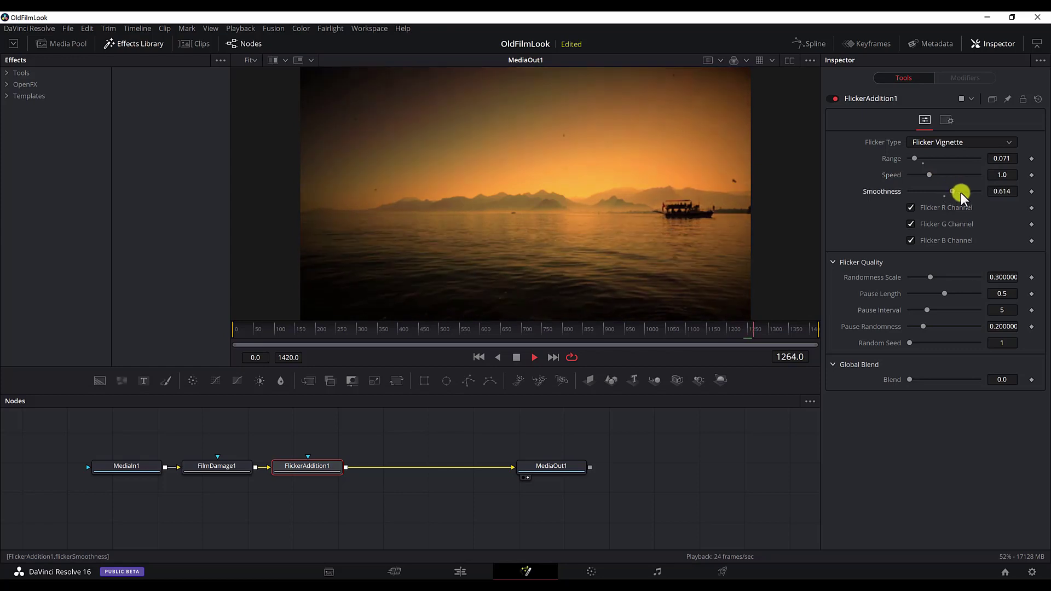
pyautogui.moveTo(944, 195)
pyautogui.mouseDown()
pyautogui.moveTo(922, 193)
pyautogui.moveTo(942, 197)
pyautogui.mouseUp()
pyautogui.moveTo(930, 278)
pyautogui.mouseDown()
pyautogui.moveTo(968, 281)
pyautogui.moveTo(930, 283)
pyautogui.mouseUp()
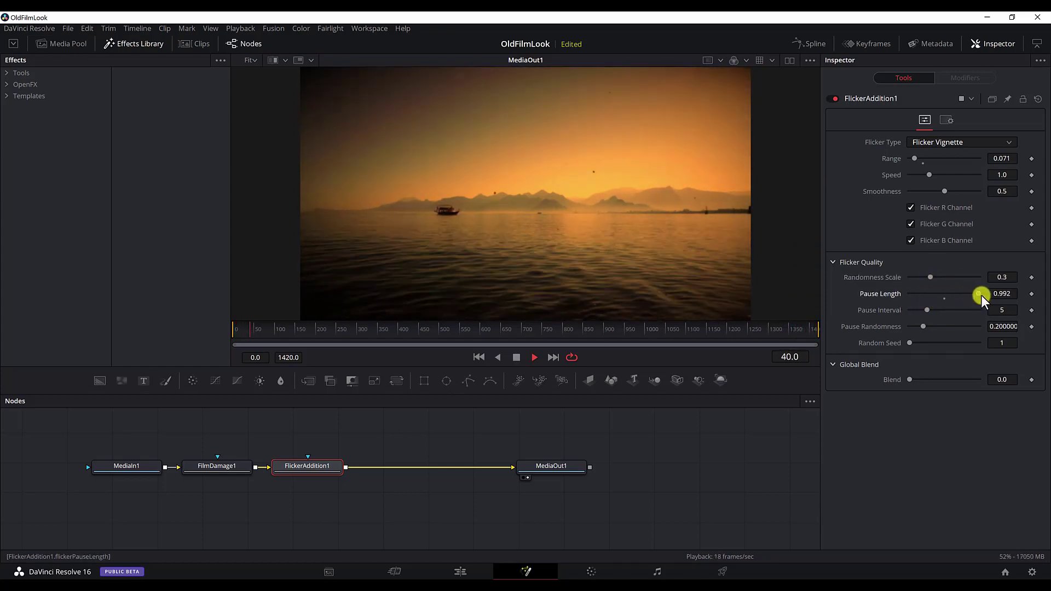
pyautogui.moveTo(938, 301); pyautogui.dragTo(944, 300)
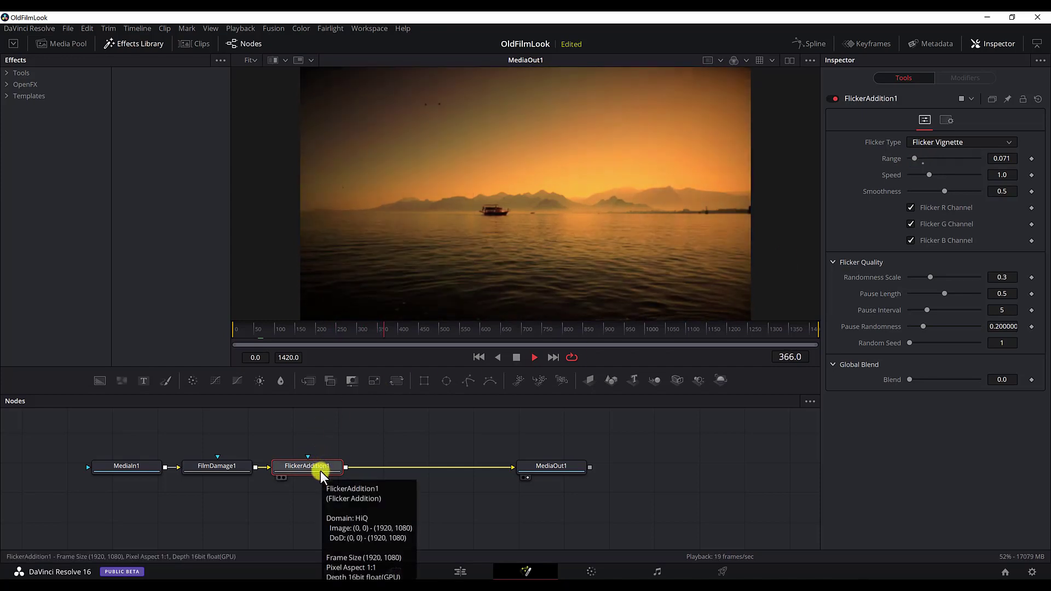
# Insert a Camera Shake node after FlickerAddition1 using the 'camera' tool search.
pyautogui.hotkey('shift', 'space')
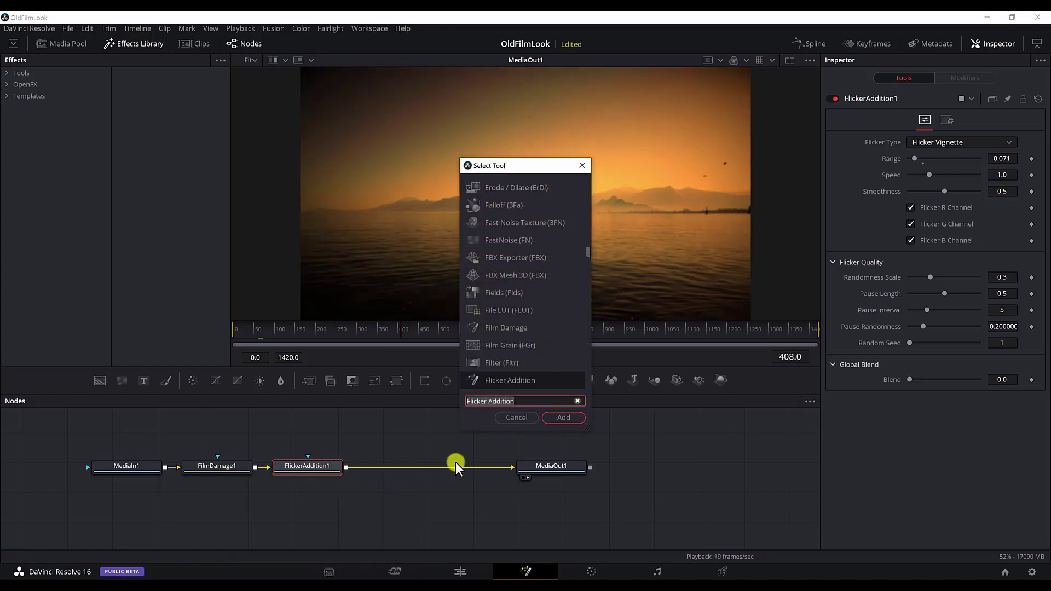
pyautogui.write('camera')
pyautogui.press('Down')
pyautogui.press('Down')
pyautogui.press('Return')
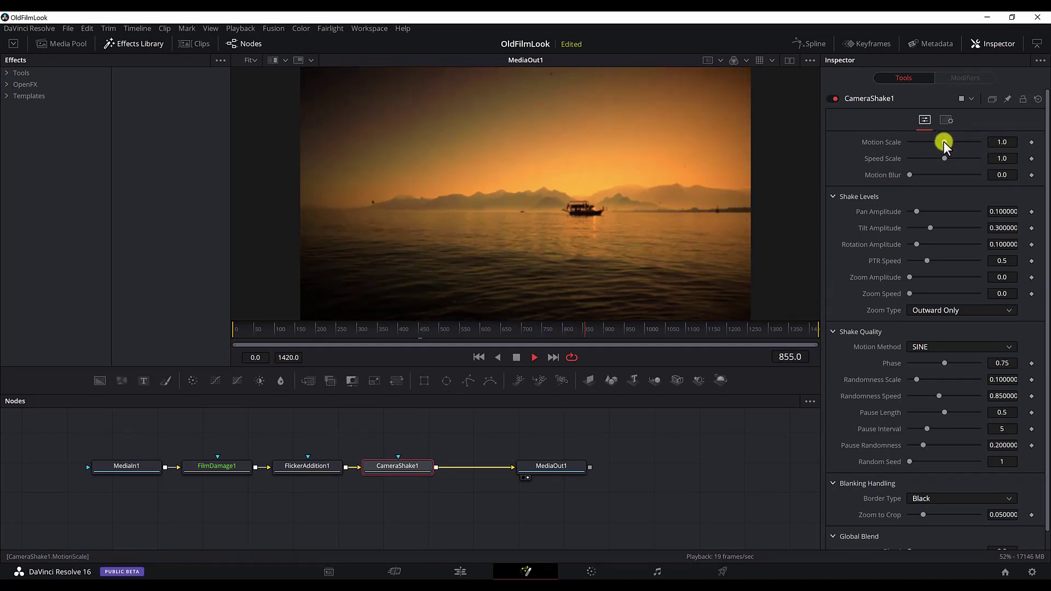
# Set CameraShake1's Motion Scale to 0.205 and Speed Scale to 0.598.
pyautogui.moveTo(944, 142); pyautogui.dragTo(916, 148)
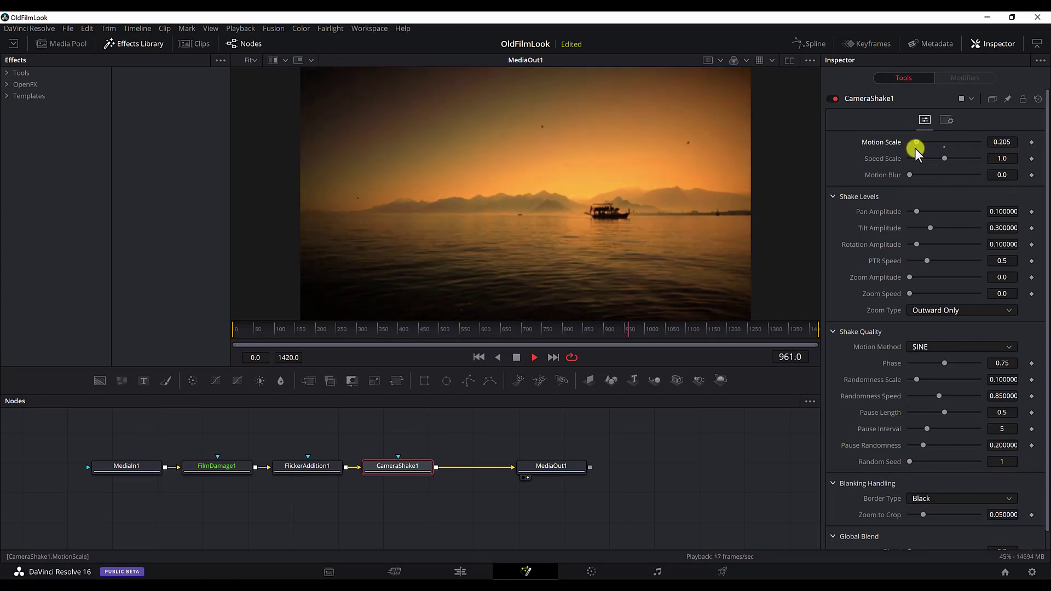
pyautogui.click(1003, 141)
pyautogui.press('Tab')
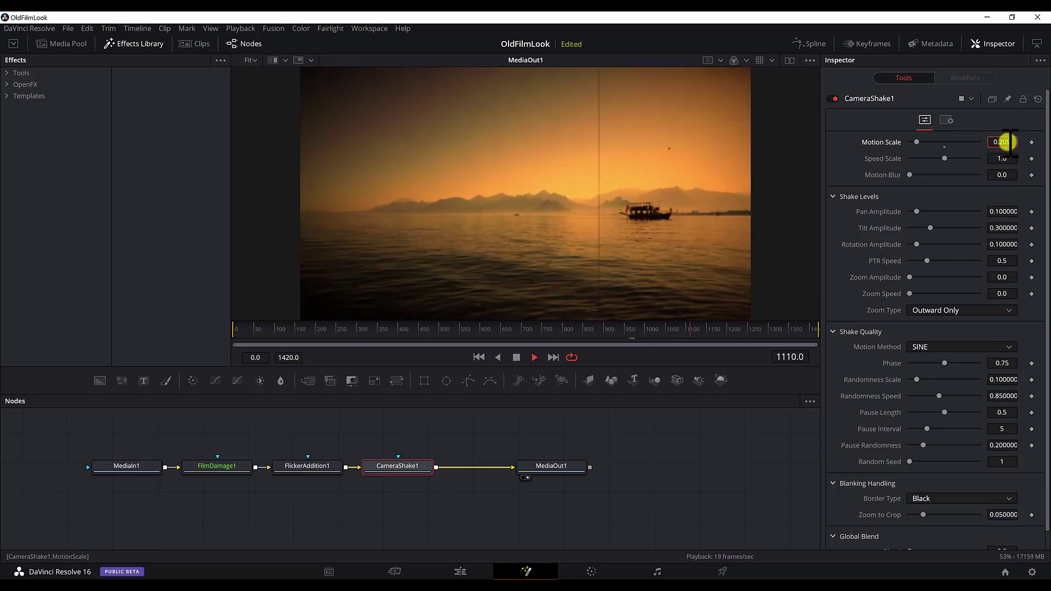
pyautogui.click(1004, 142)
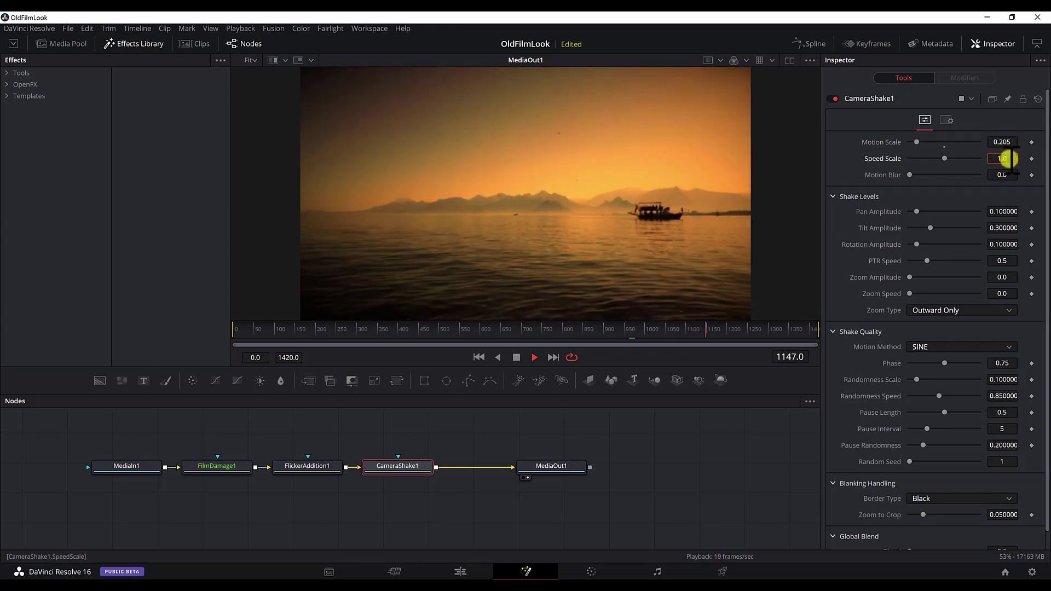
pyautogui.write('0.598')
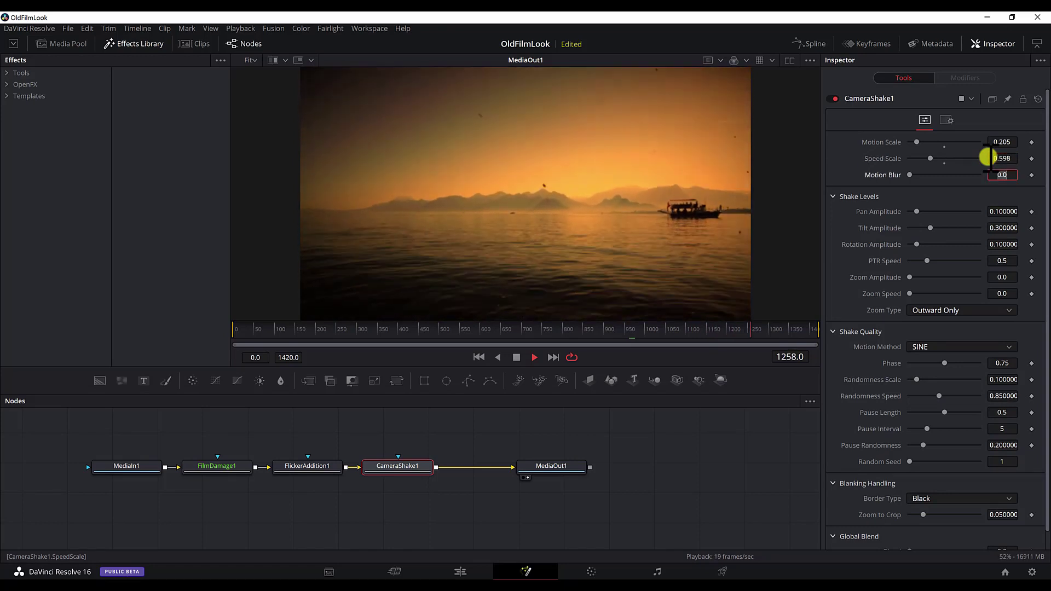
pyautogui.click(1003, 211)
pyautogui.scroll(-1, 943, 191)
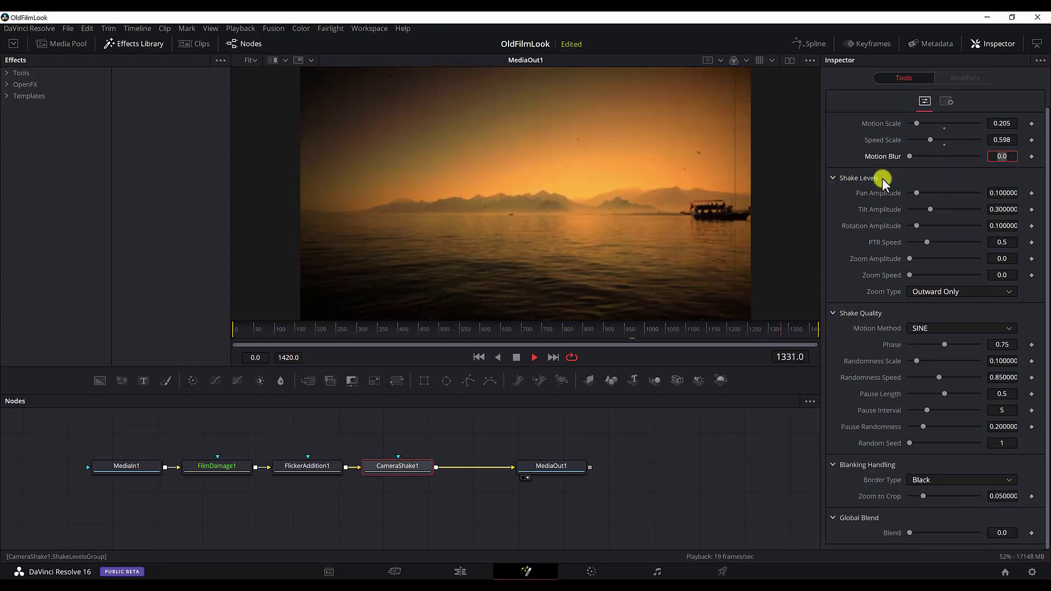
pyautogui.click(831, 178)
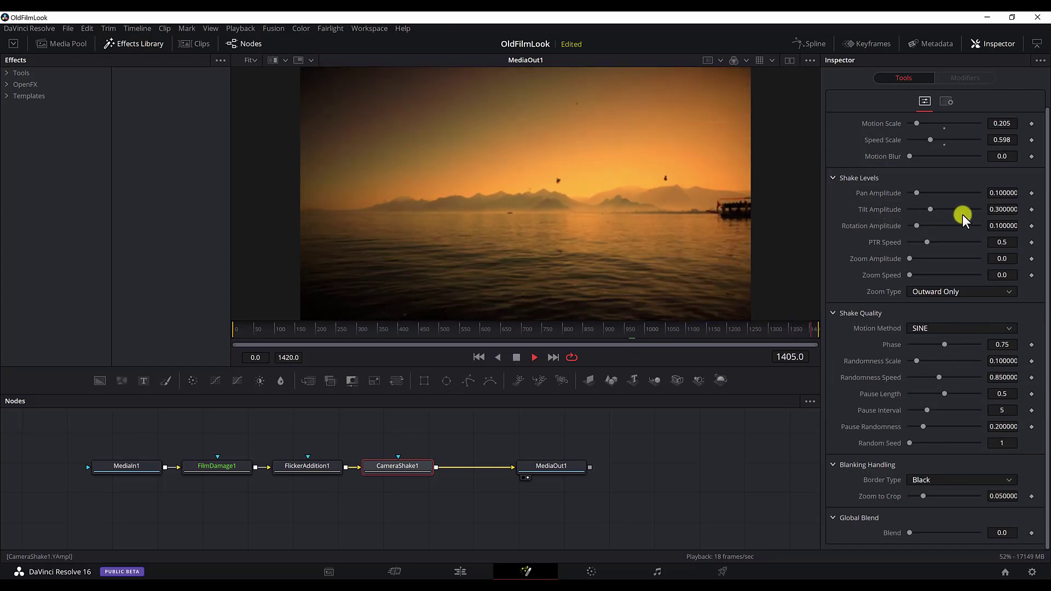
# Set Tilt Amplitude to 0.378 and PTR Speed to 0.819, leaving rotation amplitude at 0.1.
pyautogui.click(1004, 209)
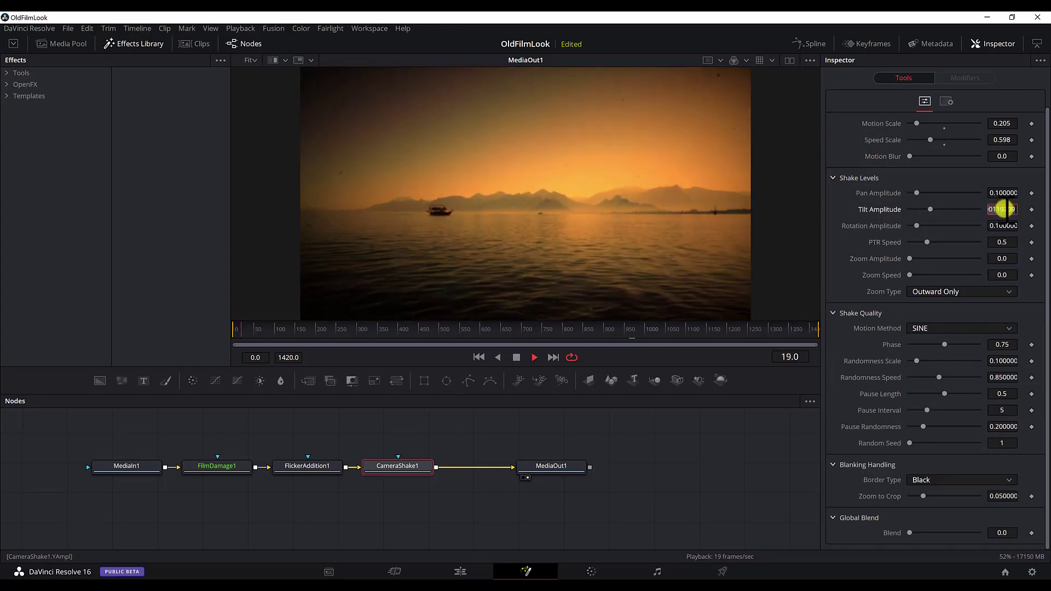
pyautogui.write('0.2')
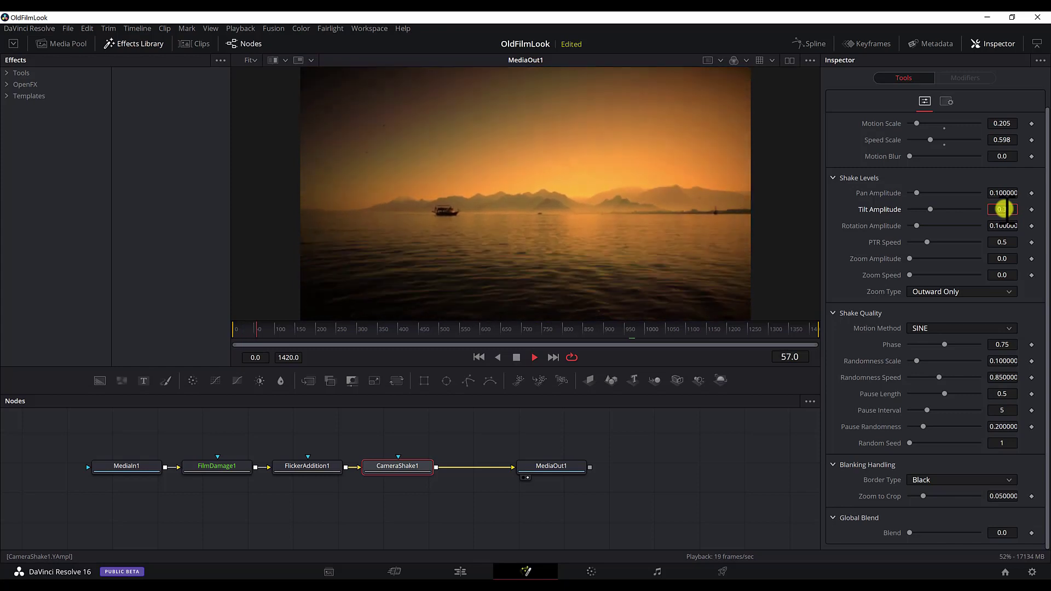
pyautogui.press('Tab')
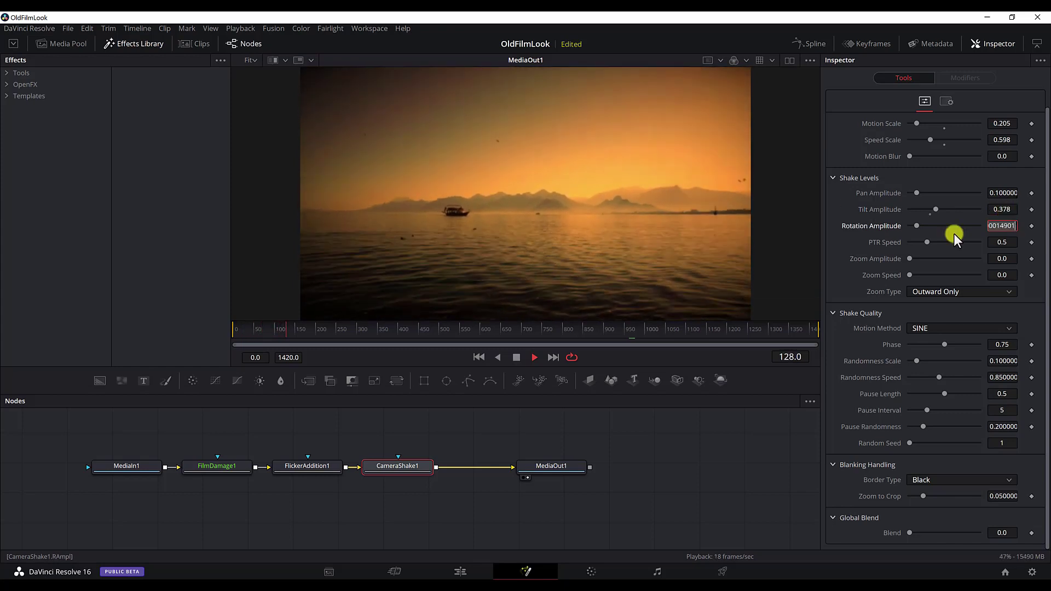
pyautogui.write('0.100000')
pyautogui.press('Return')
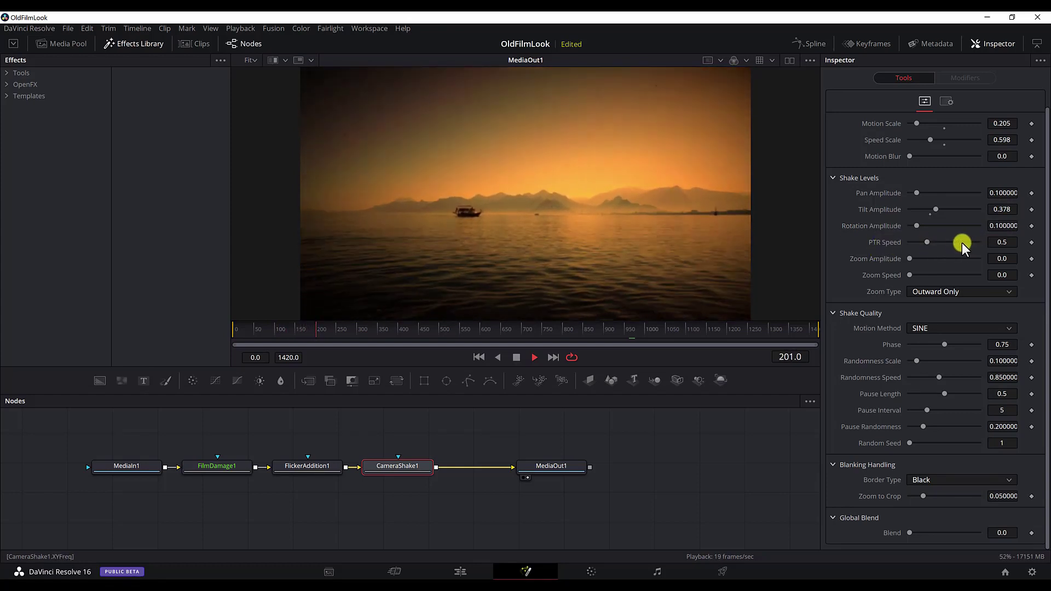
pyautogui.moveTo(928, 241); pyautogui.dragTo(940, 244)
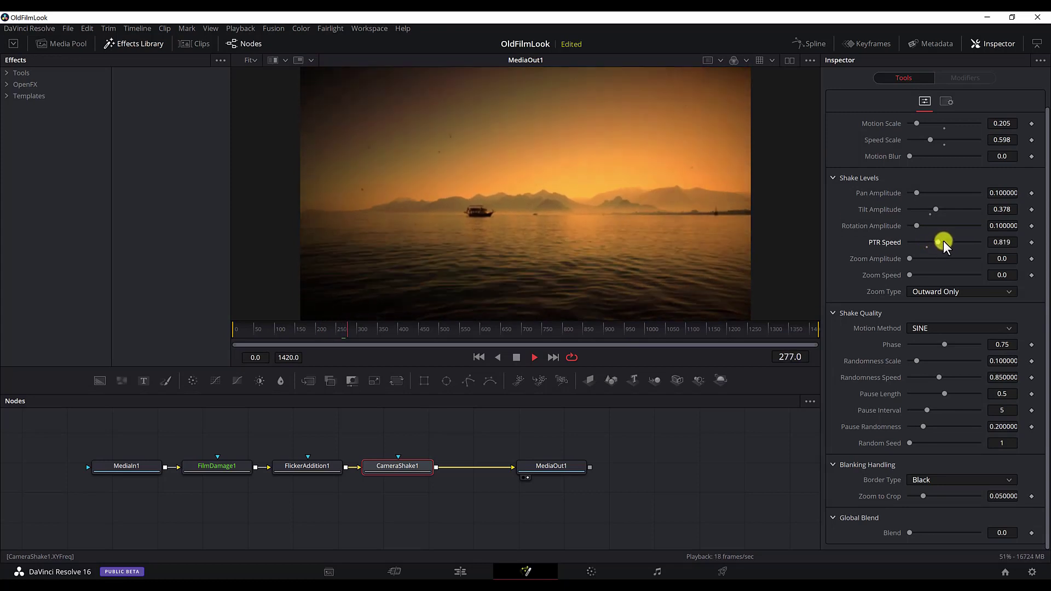
pyautogui.click(1016, 242)
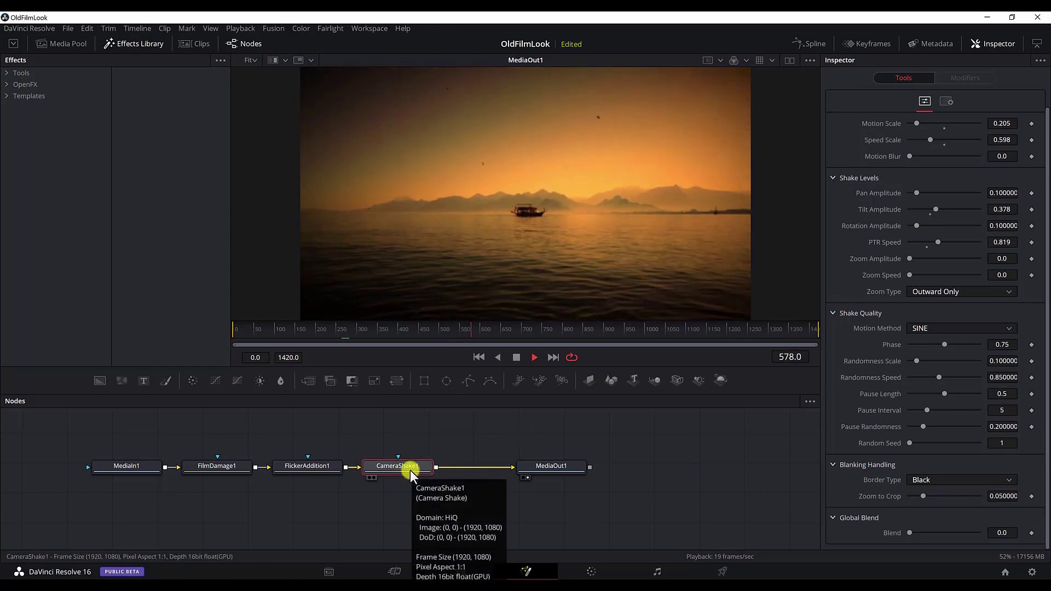
# Add a TV node after CameraShake1 and raise its frequency to 8.43.
pyautogui.hotkey('shift', 'space')
pyautogui.write('camera')
pyautogui.press('BackSpace')
pyautogui.press('BackSpace')
pyautogui.press('BackSpace')
pyautogui.write('tv')
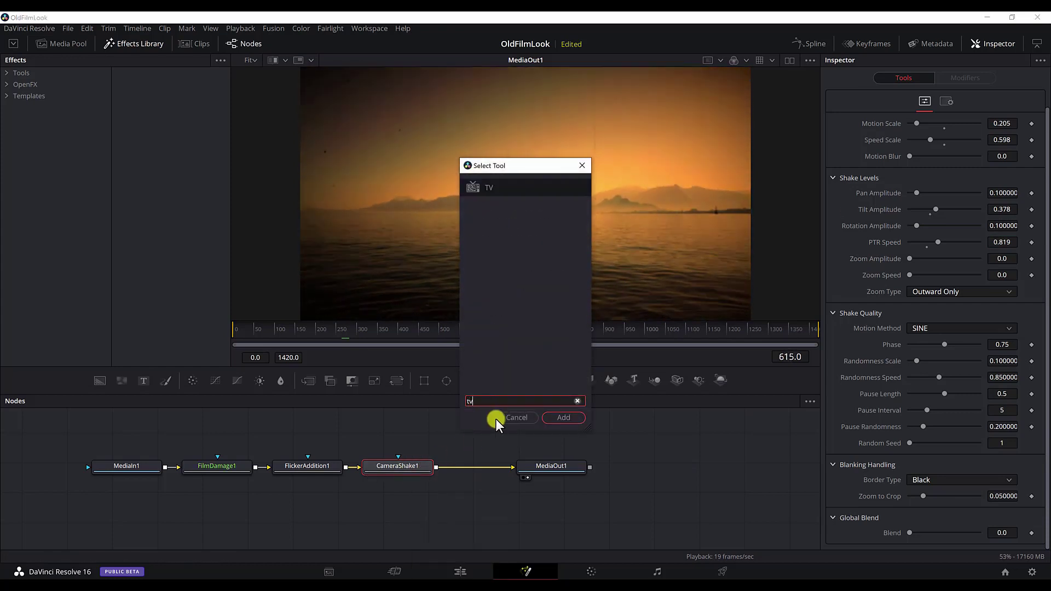
pyautogui.press('Return')
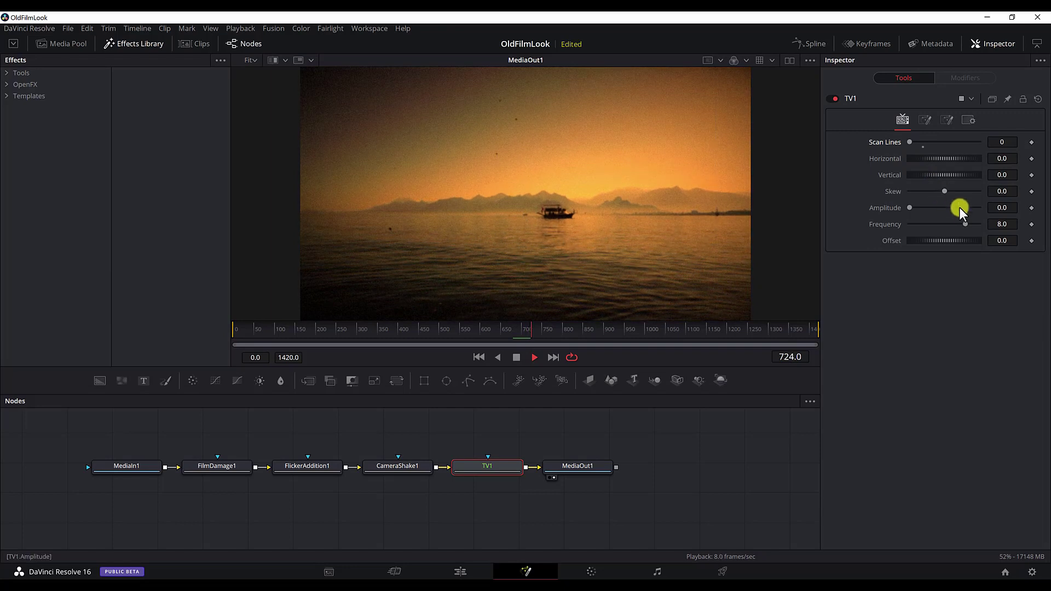
pyautogui.moveTo(968, 226); pyautogui.dragTo(970, 224)
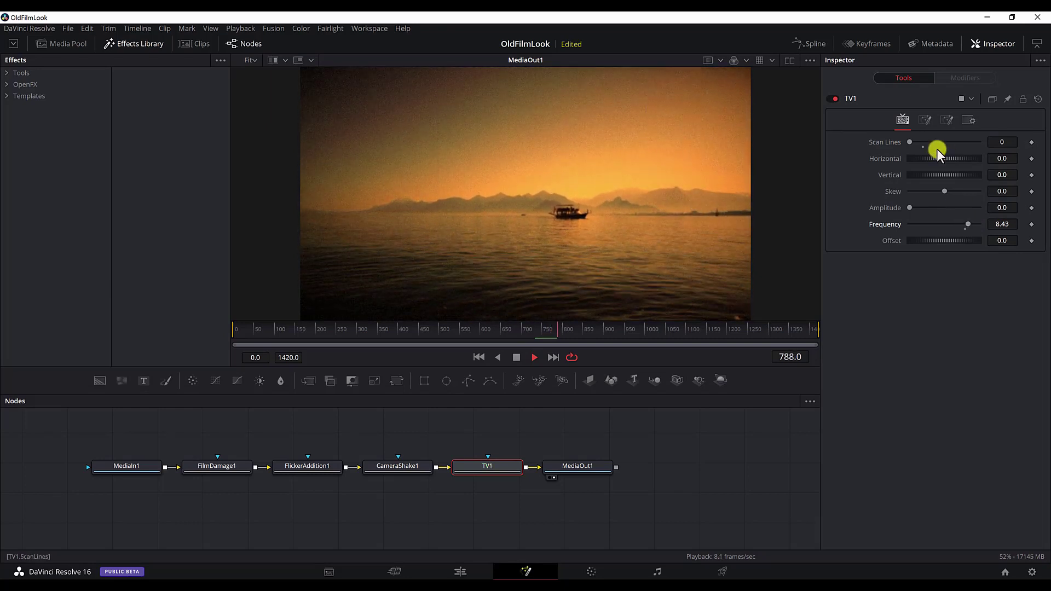
# Try the horizontal roll, vertical roll, wave amplitude and offset, resetting each to zero.
pyautogui.moveTo(915, 157)
pyautogui.mouseDown()
pyautogui.moveTo(929, 165)
pyautogui.moveTo(920, 177)
pyautogui.mouseUp()
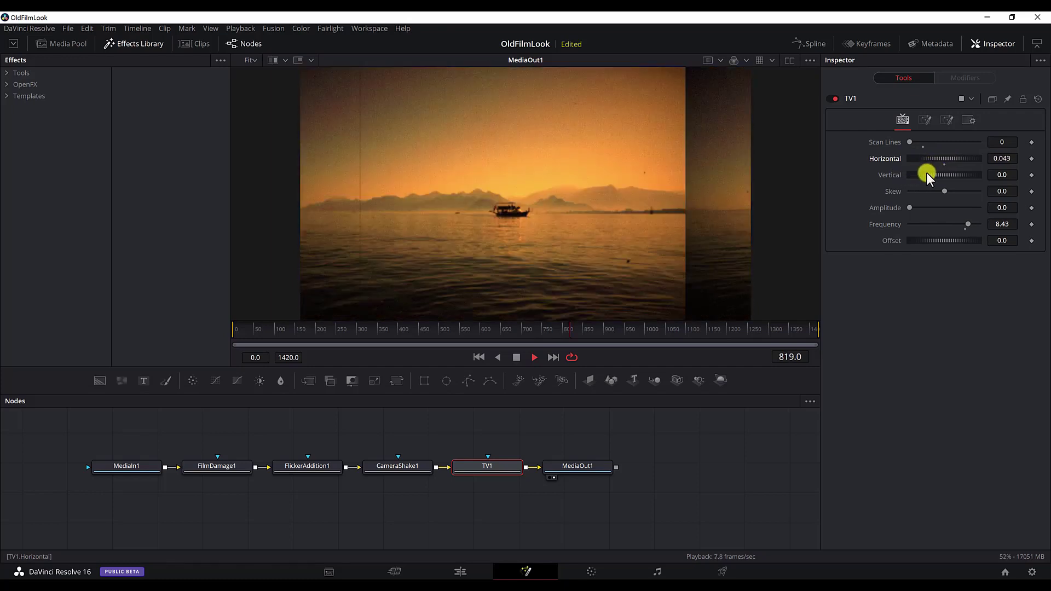
pyautogui.doubleClick(943, 163)
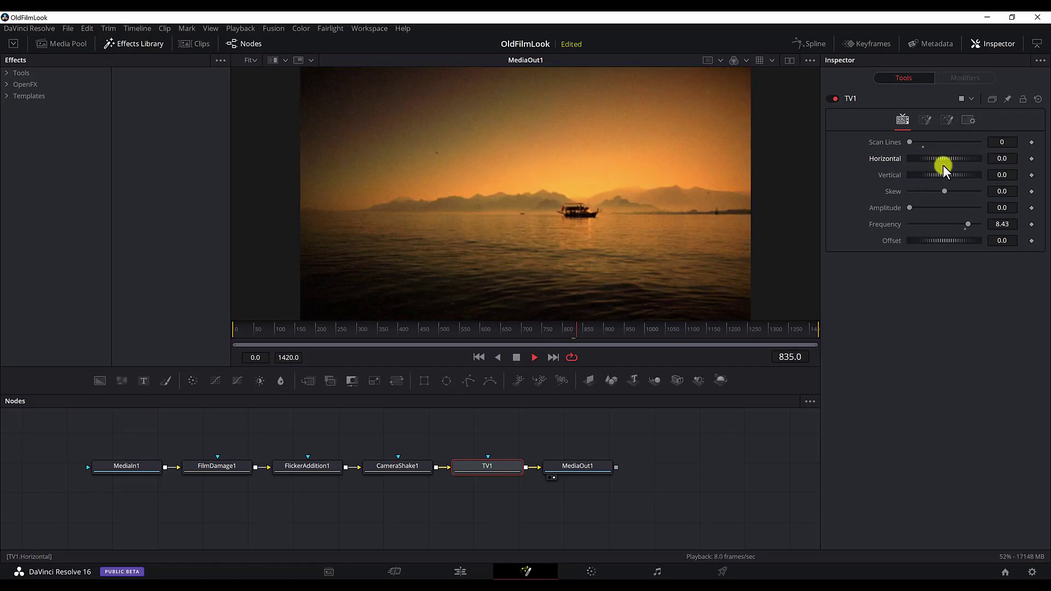
pyautogui.moveTo(948, 174); pyautogui.dragTo(950, 177)
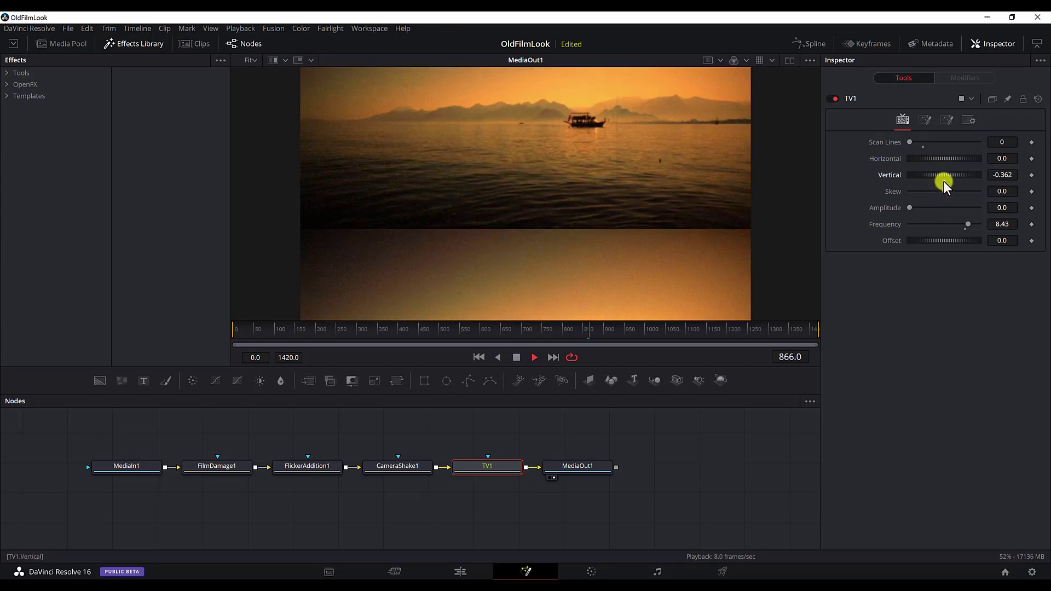
pyautogui.doubleClick(943, 181)
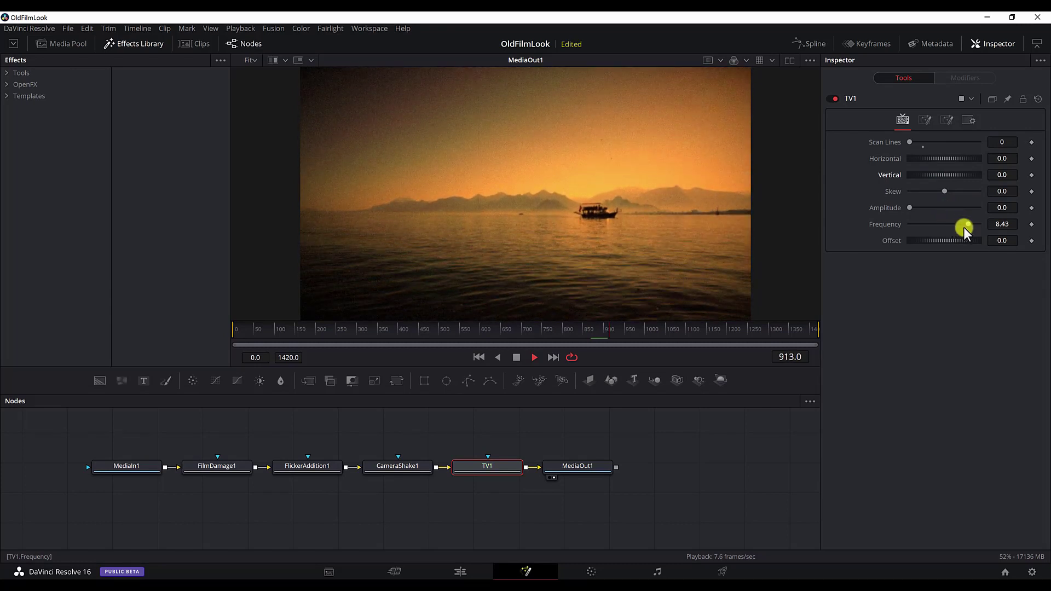
pyautogui.moveTo(910, 208); pyautogui.dragTo(941, 208)
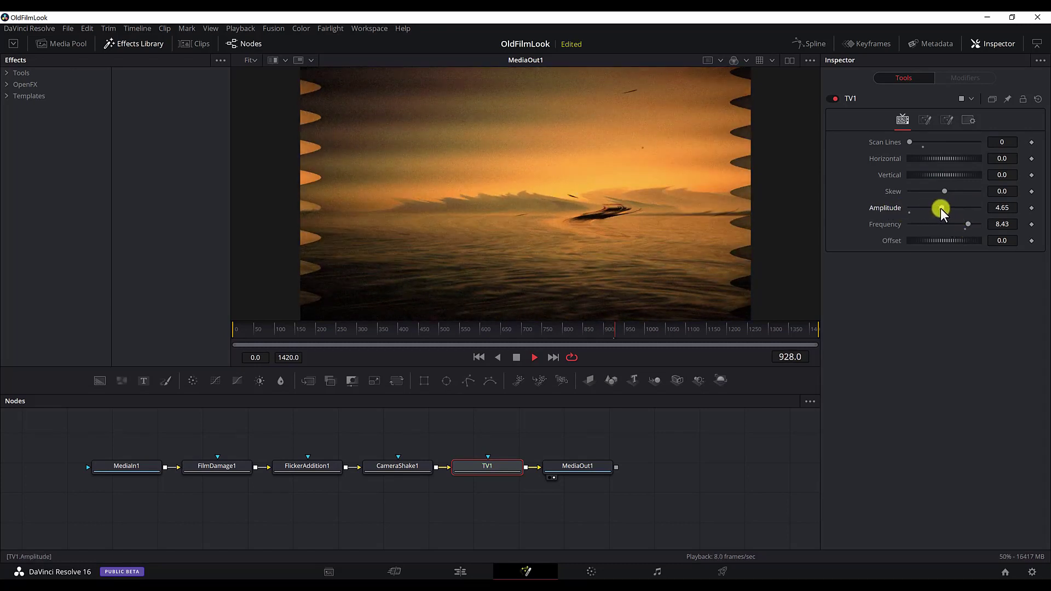
pyautogui.doubleClick(910, 211)
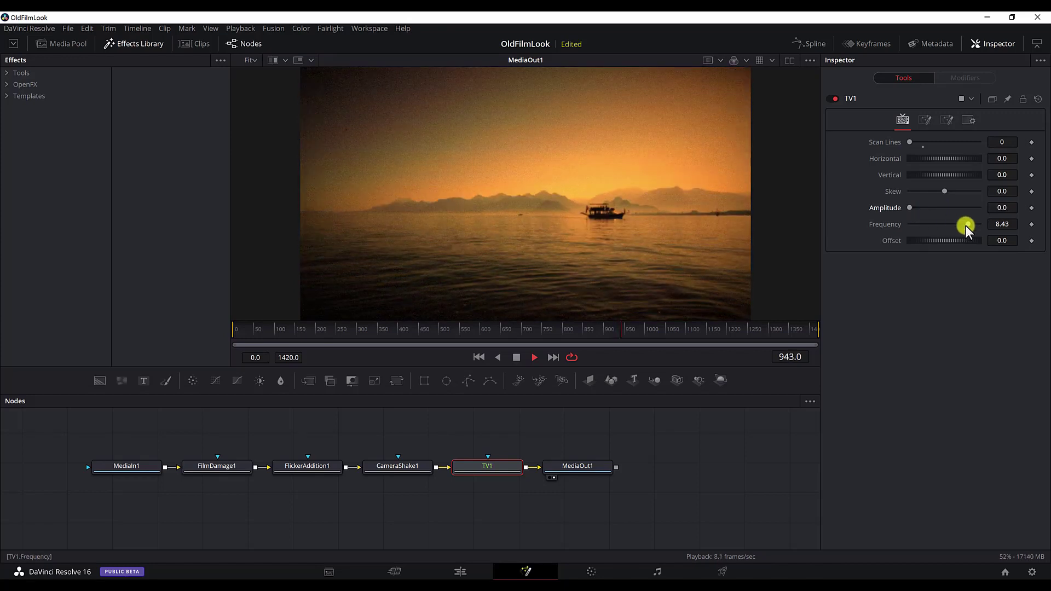
pyautogui.moveTo(936, 241); pyautogui.dragTo(969, 242)
pyautogui.doubleClick(942, 245)
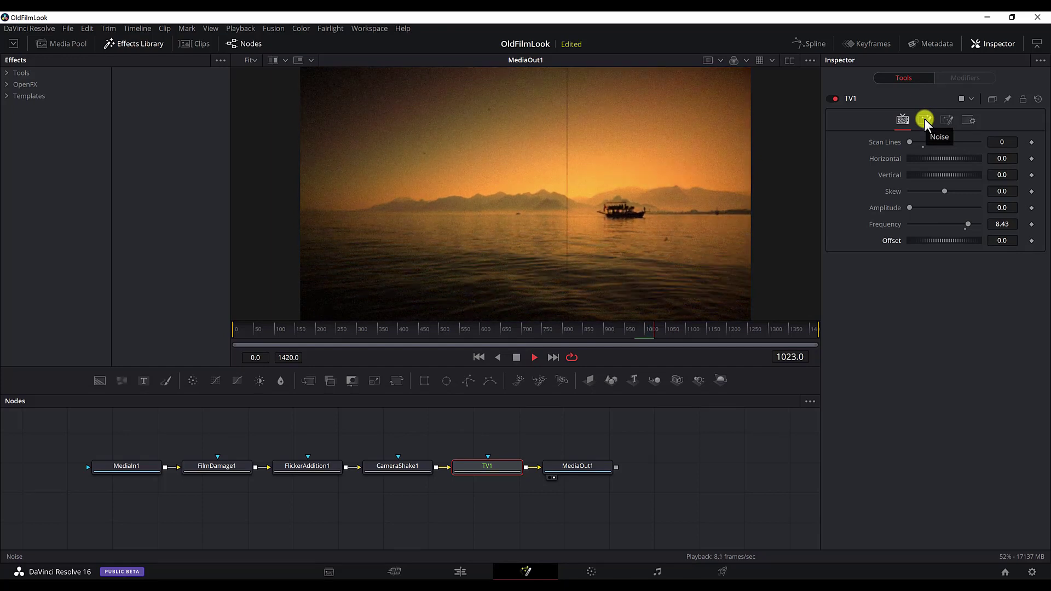
# On TV1's Noise tab, set Size to 0.354 and Random to 0.29.
pyautogui.click(924, 120)
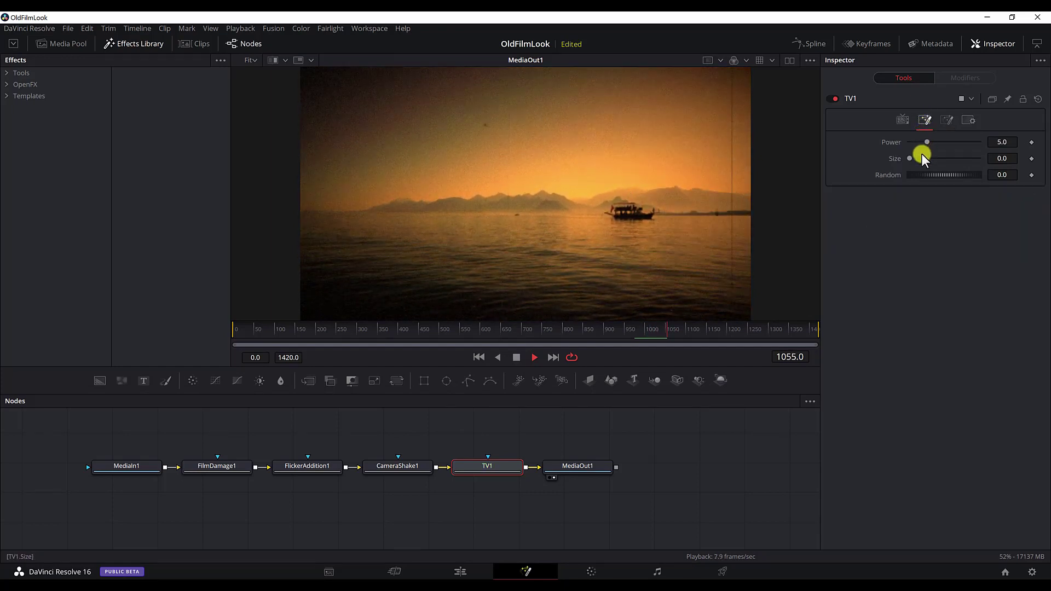
pyautogui.moveTo(911, 158); pyautogui.dragTo(918, 159)
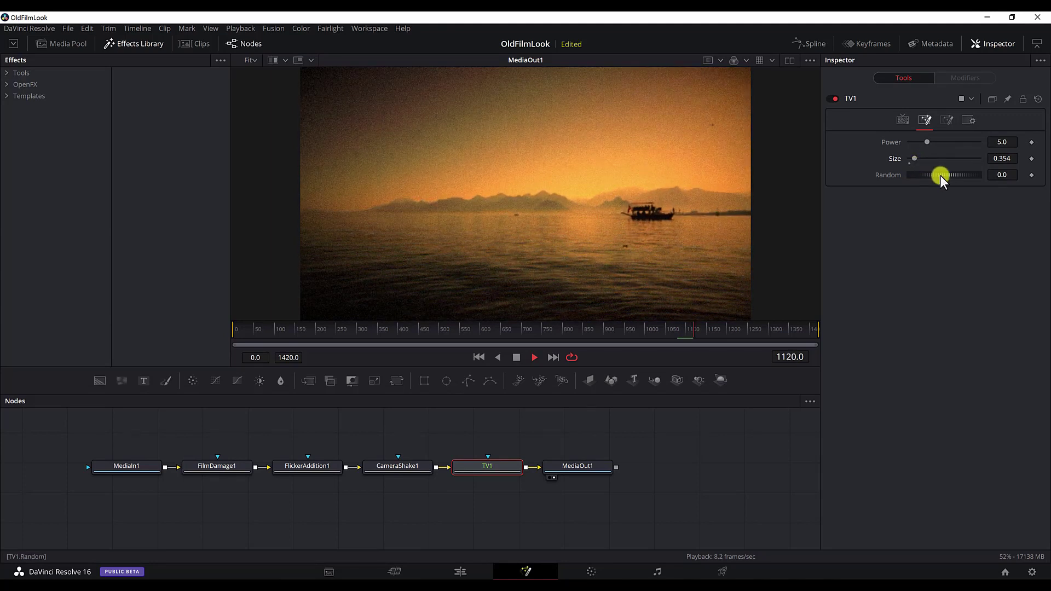
pyautogui.moveTo(941, 177); pyautogui.dragTo(940, 176)
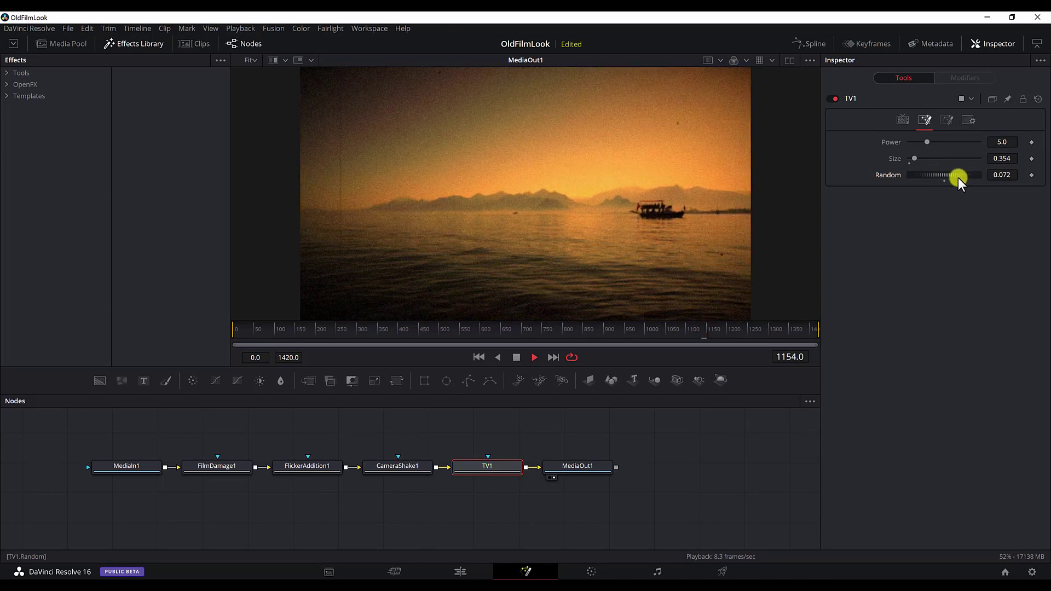
pyautogui.moveTo(956, 178); pyautogui.dragTo(991, 174)
pyautogui.click(998, 175)
pyautogui.write('29')
pyautogui.press('Tab')
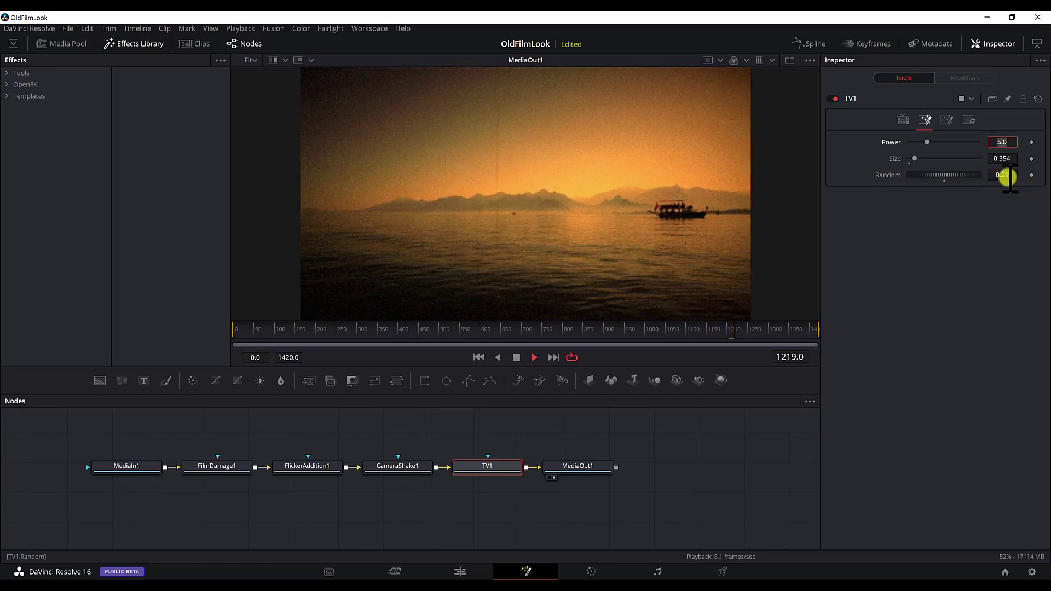
# On TV1's Roll Bar tab, set Bar Strength 0.1 and Bar Size 0.622, then stop playback.
pyautogui.click(944, 120)
pyautogui.write('0.')
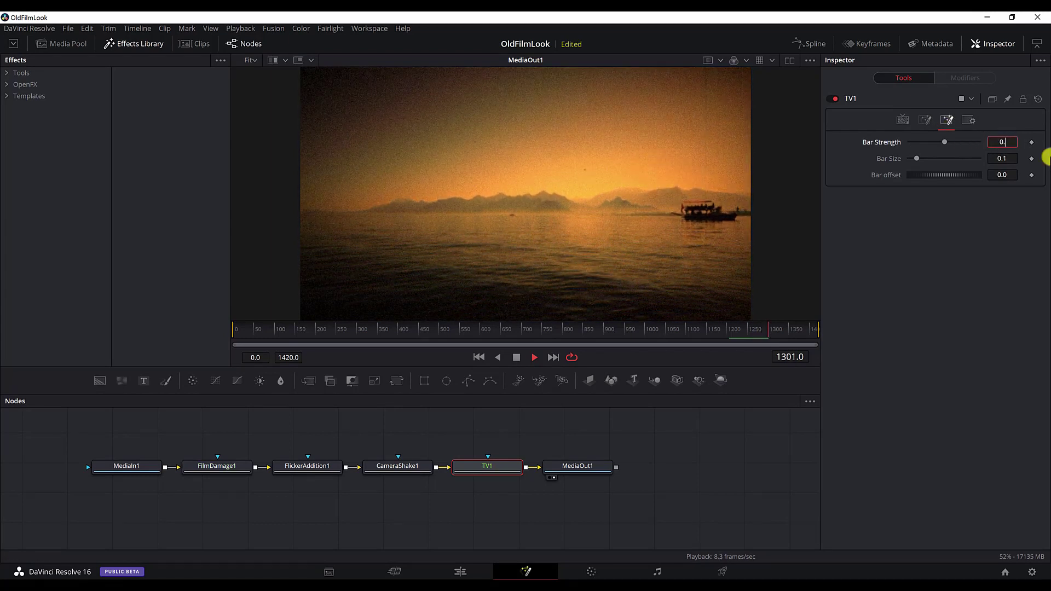
pyautogui.write('1')
pyautogui.press('Return')
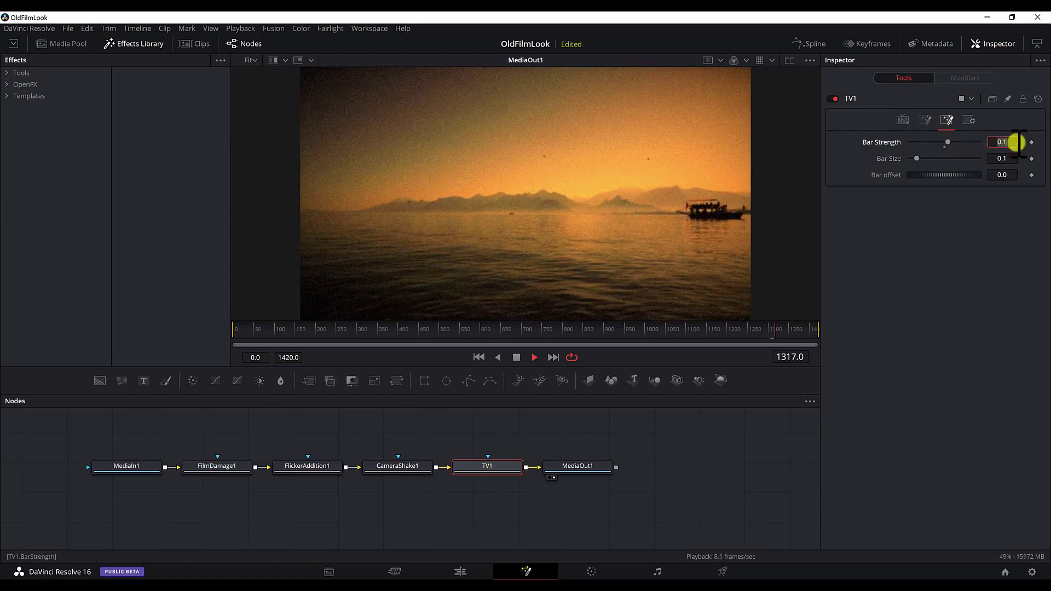
pyautogui.click(1012, 160)
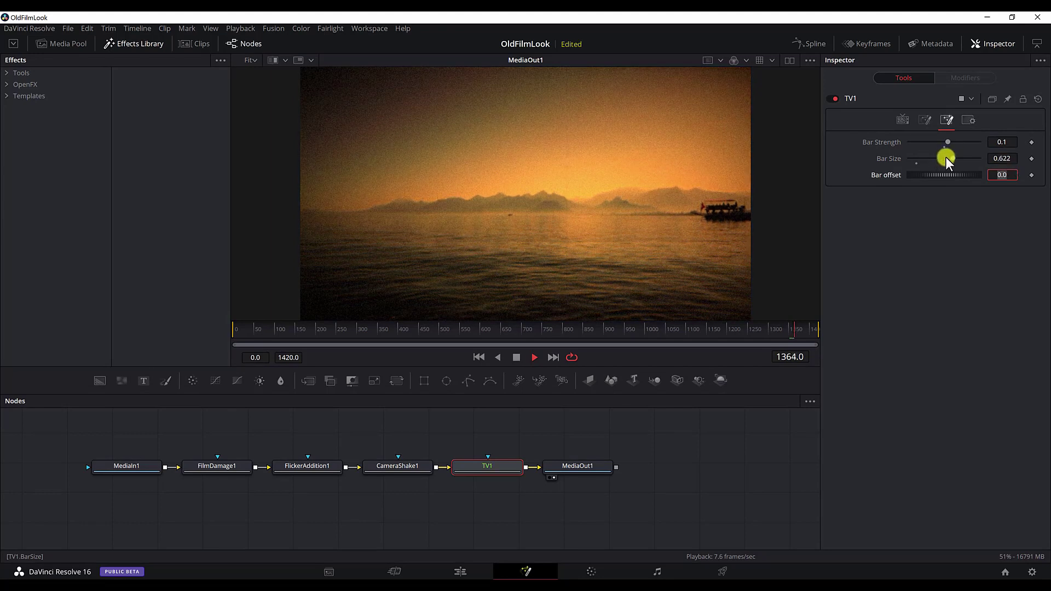
pyautogui.click(1005, 158)
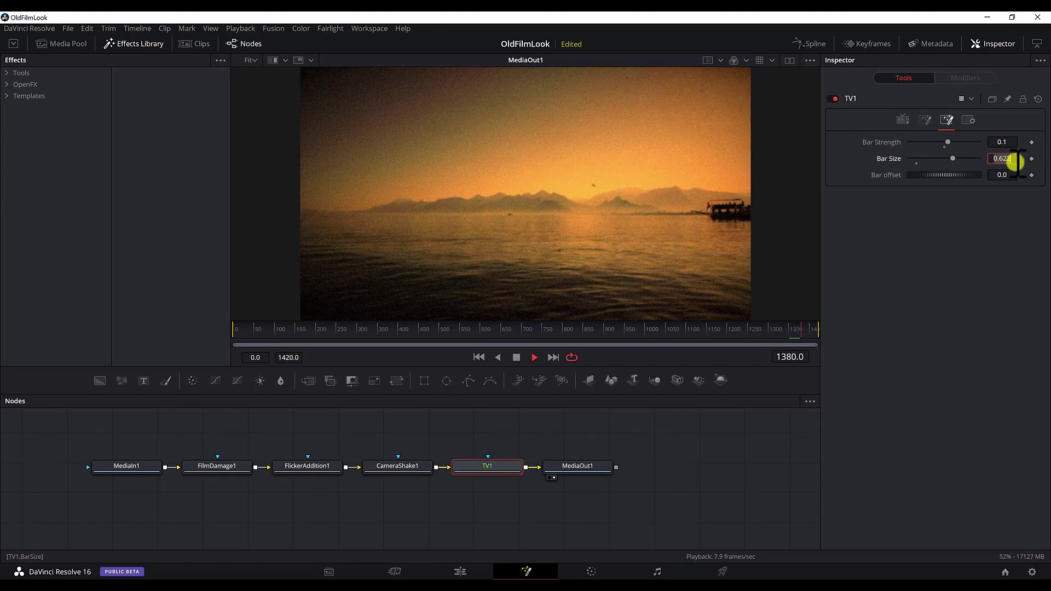
pyautogui.moveTo(949, 178)
pyautogui.mouseDown()
pyautogui.moveTo(986, 177)
pyautogui.moveTo(961, 185)
pyautogui.mouseUp()
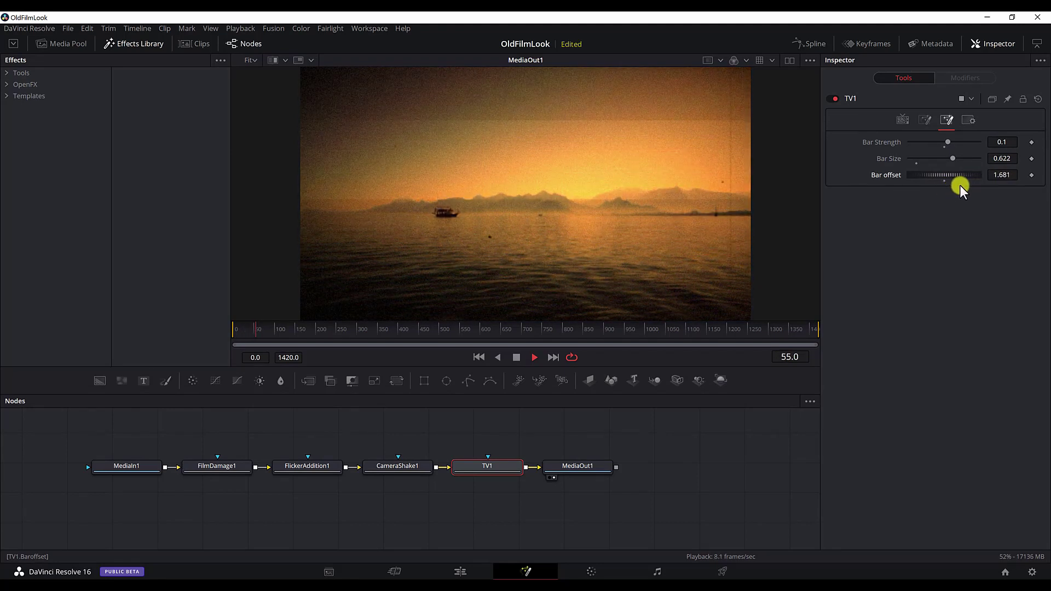
pyautogui.click(513, 358)
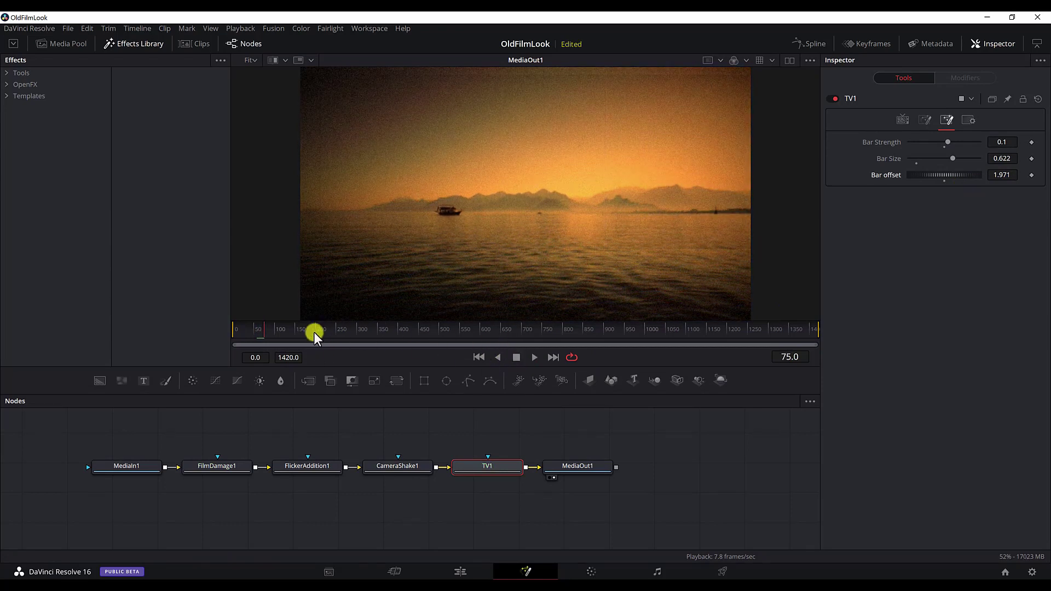
# Return to frame 0, make Bar offset keyframe-animated, and start playback.
pyautogui.moveTo(244, 329); pyautogui.dragTo(221, 322)
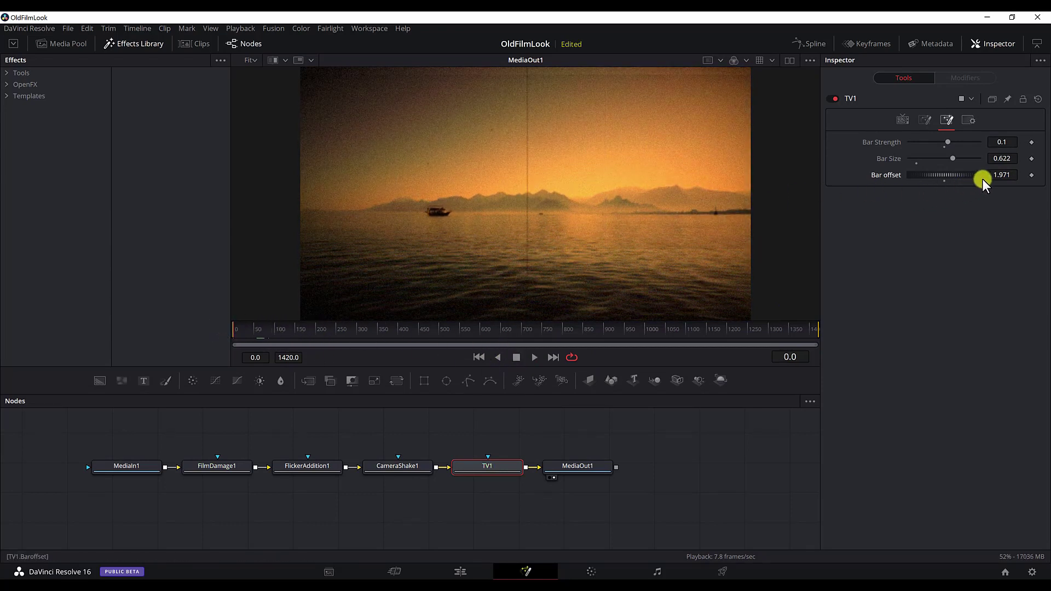
pyautogui.rightClick(861, 175)
pyautogui.click(875, 183)
pyautogui.click(531, 361)
# Record rising Bar offset keyframes during playback, then rewind and replay the animated roll bar.
pyautogui.moveTo(934, 176); pyautogui.dragTo(935, 176)
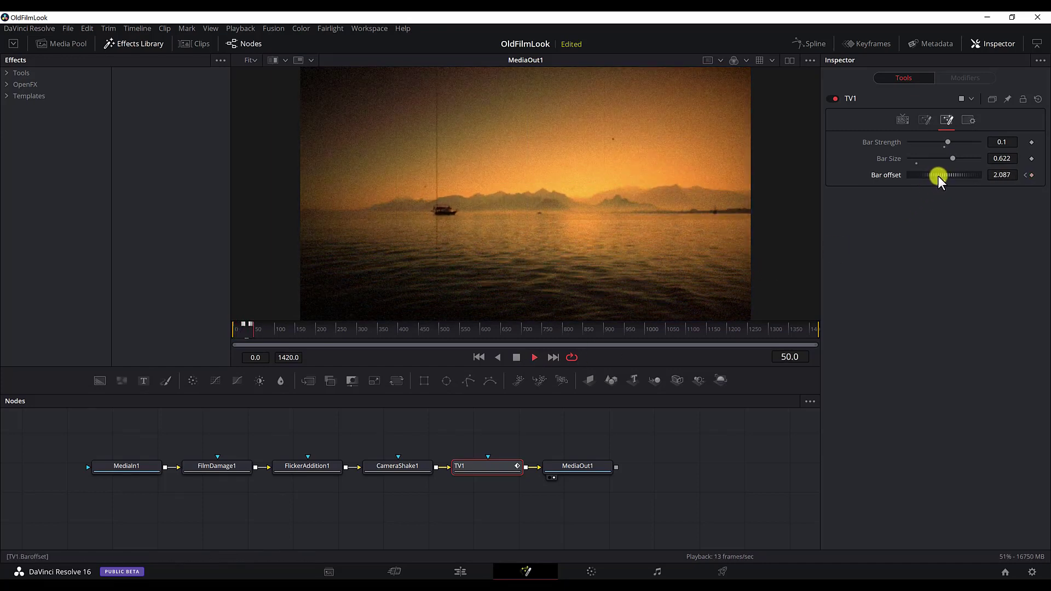
pyautogui.moveTo(936, 176); pyautogui.dragTo(959, 176)
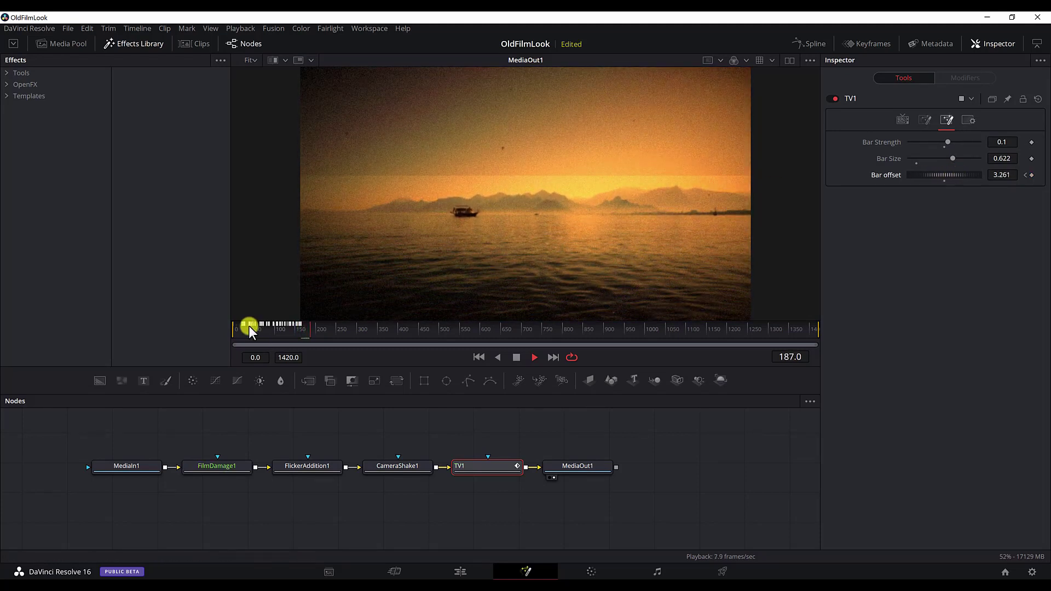
pyautogui.moveTo(950, 171)
pyautogui.mouseDown()
pyautogui.moveTo(967, 175)
pyautogui.moveTo(922, 174)
pyautogui.mouseUp()
pyautogui.click(514, 358)
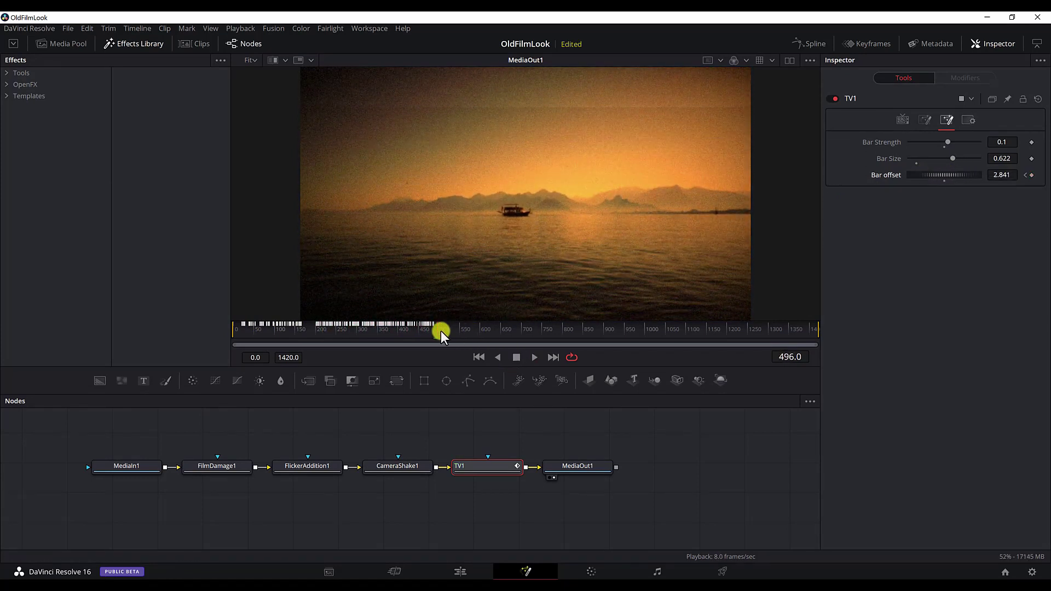
pyautogui.click(480, 355)
pyautogui.click(538, 358)
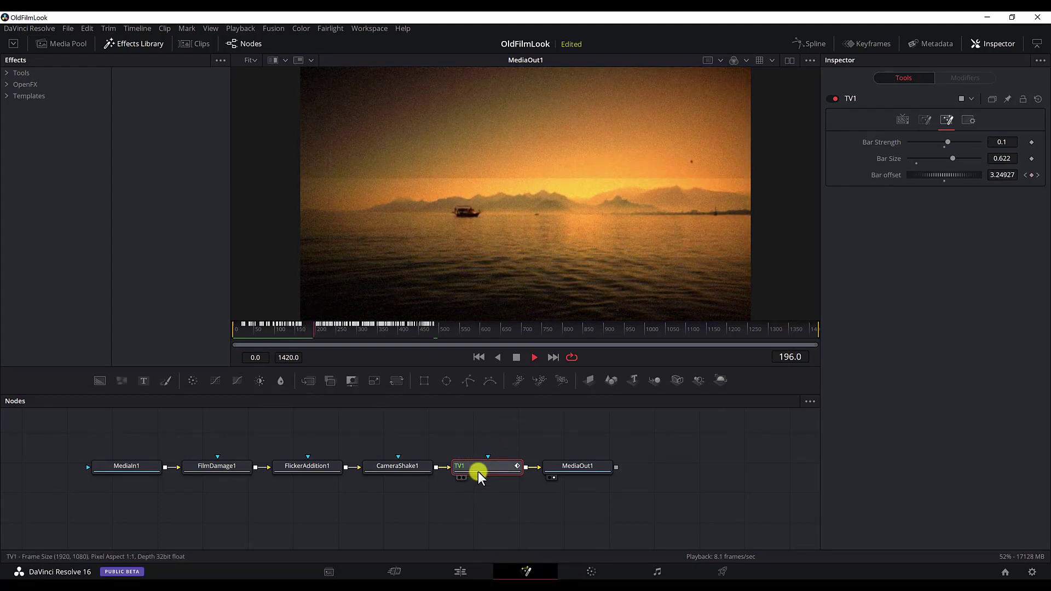
# Attach a modifier to TV1's noise Random, preview it playing, then switch to the Edit page.
pyautogui.click(518, 357)
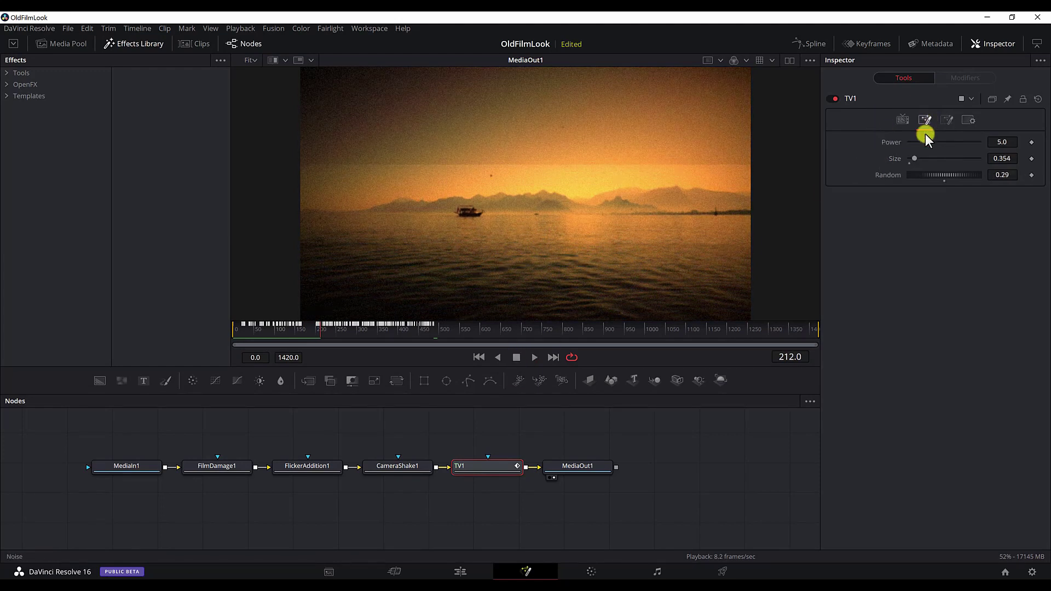
pyautogui.moveTo(940, 175)
pyautogui.mouseDown()
pyautogui.moveTo(928, 178)
pyautogui.moveTo(942, 178)
pyautogui.mouseUp()
pyautogui.hotkey('ctrl', 'z')
pyautogui.rightClick(863, 175)
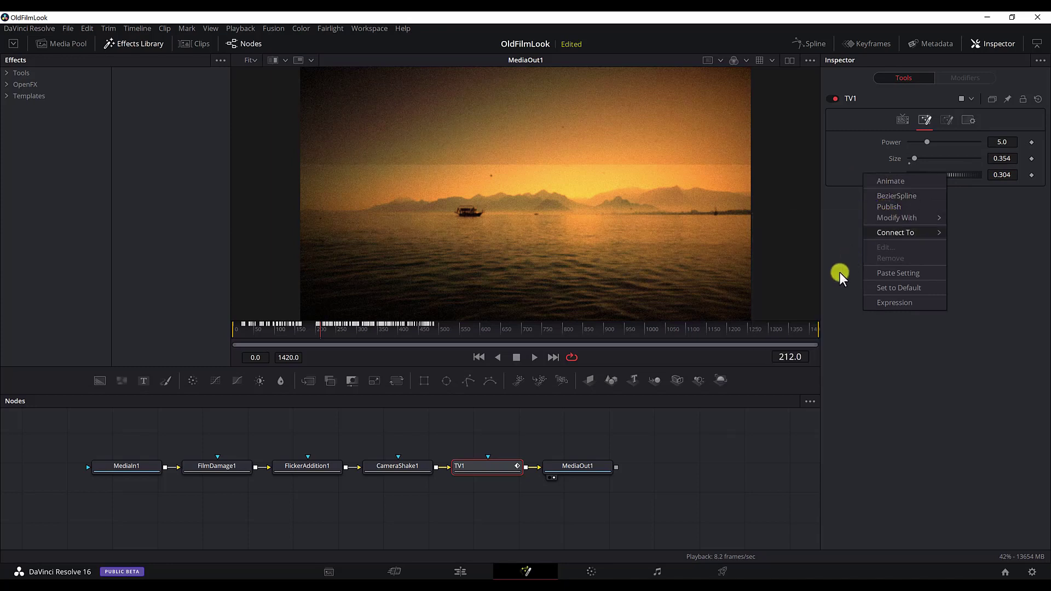
pyautogui.moveTo(897, 217)
pyautogui.click(779, 373)
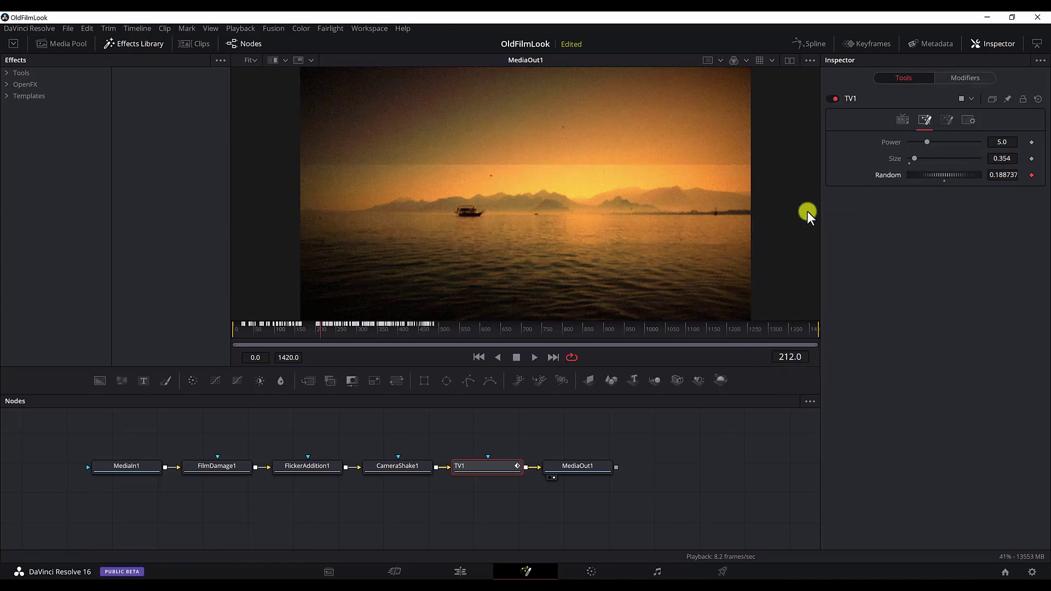
pyautogui.press('space')
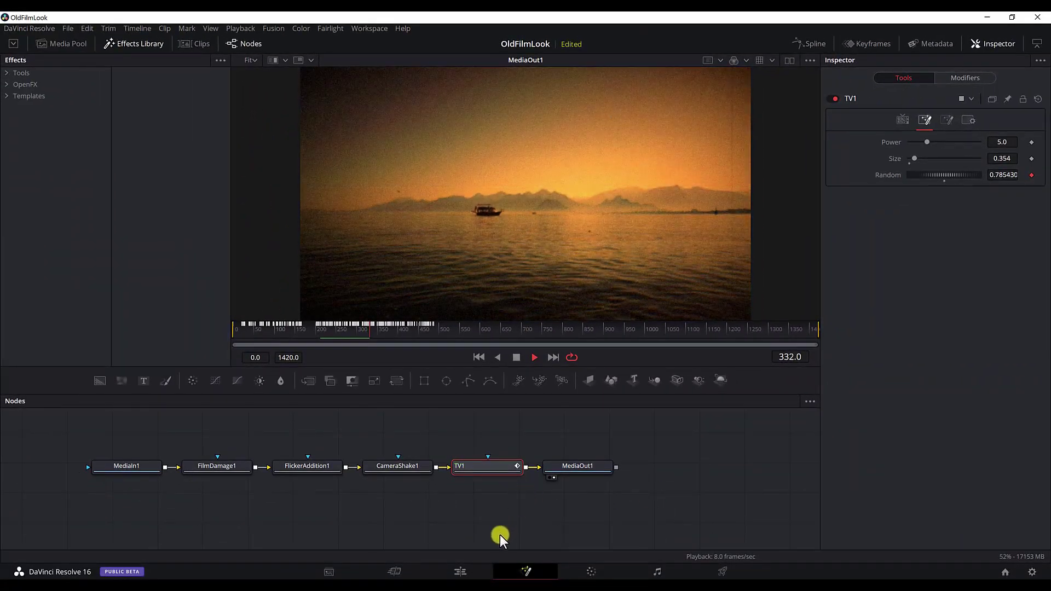
pyautogui.click(462, 570)
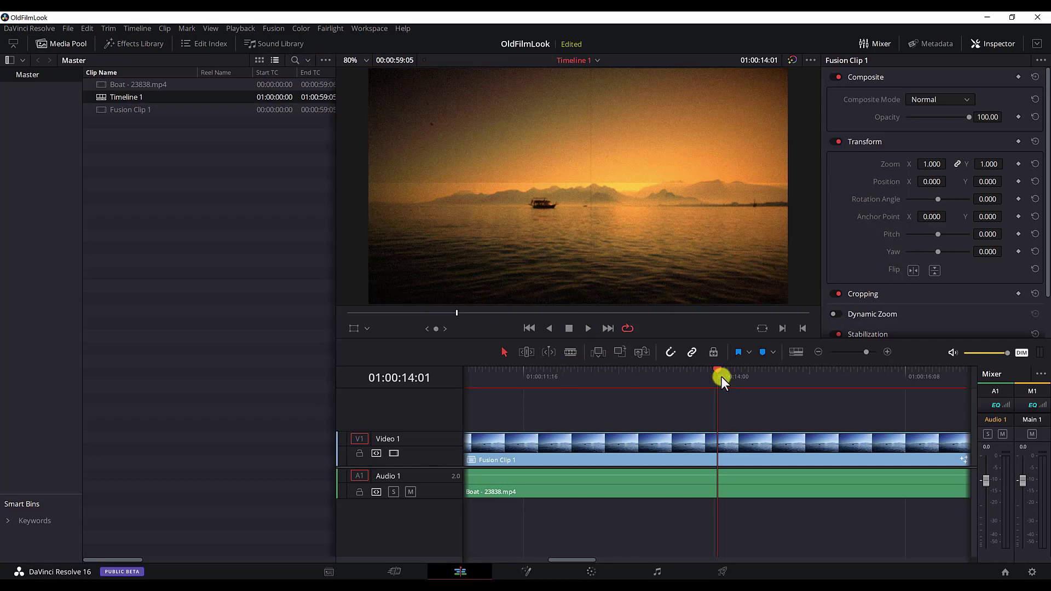
pyautogui.moveTo(721, 376); pyautogui.dragTo(351, 374)
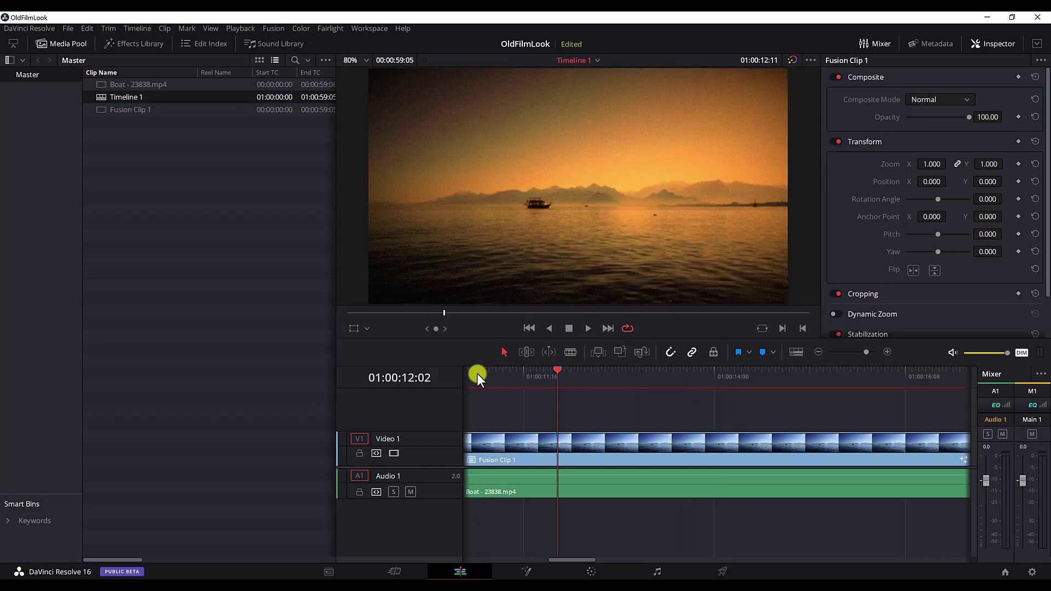
pyautogui.click(589, 331)
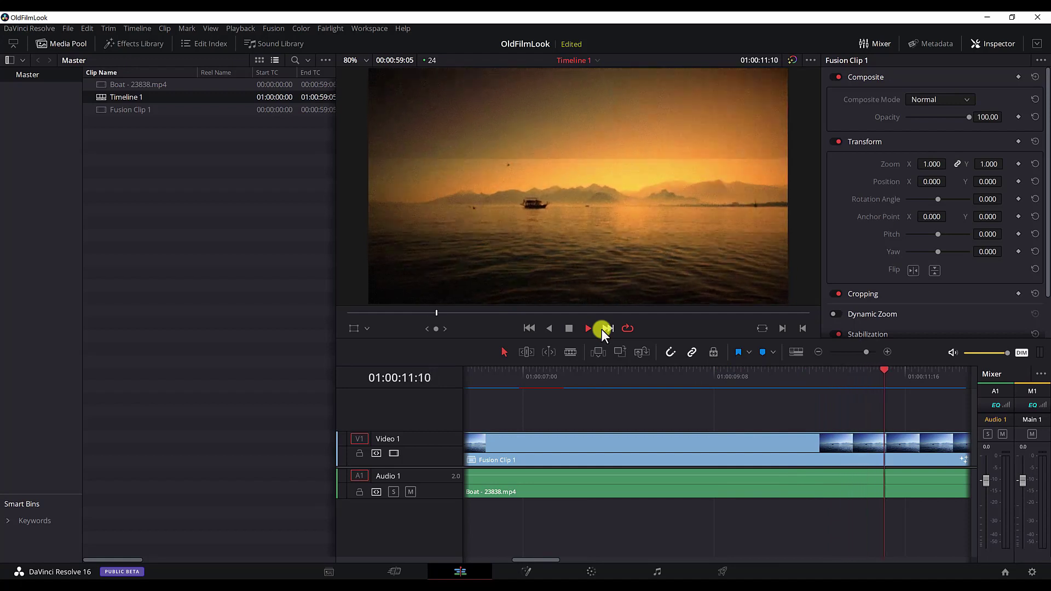
pyautogui.click(569, 328)
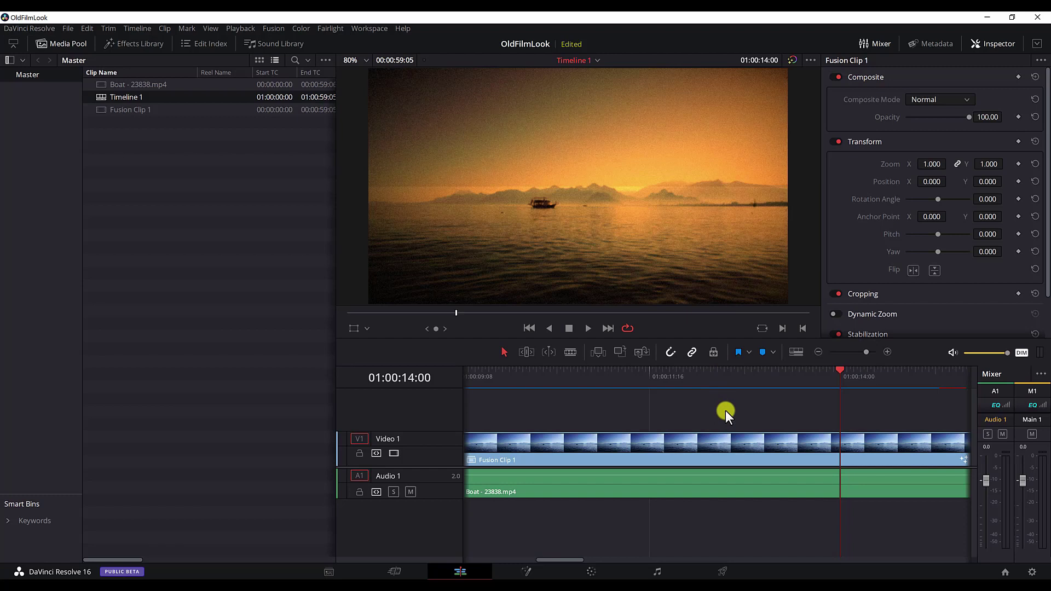
# On the Fusion page, inspect FilmDamage1, FlickerAddition1, CameraShake1 and TV1 in turn.
pyautogui.click(526, 571)
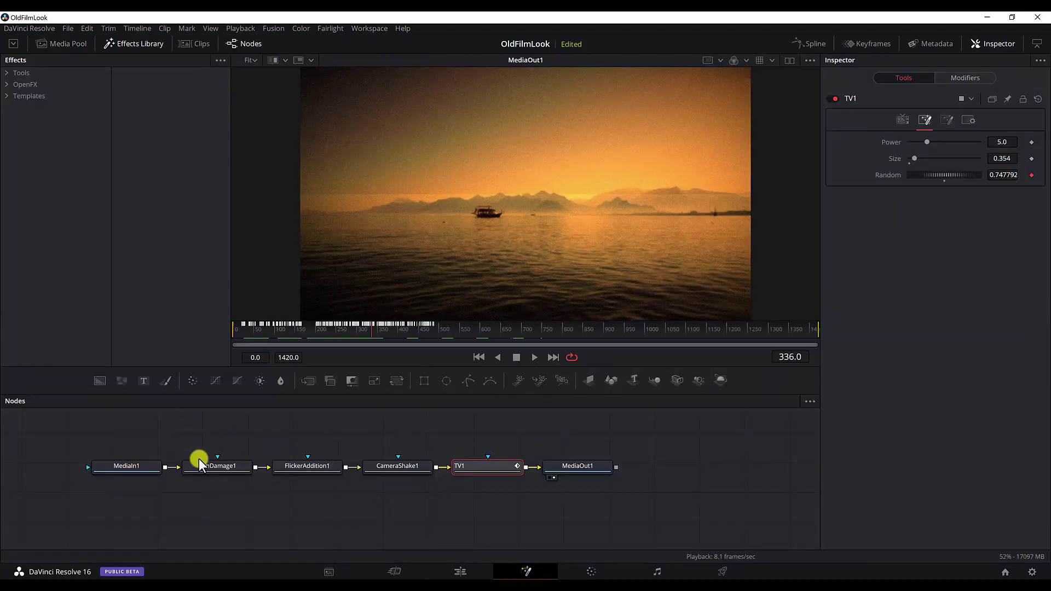
pyautogui.moveTo(179, 425); pyautogui.dragTo(242, 502)
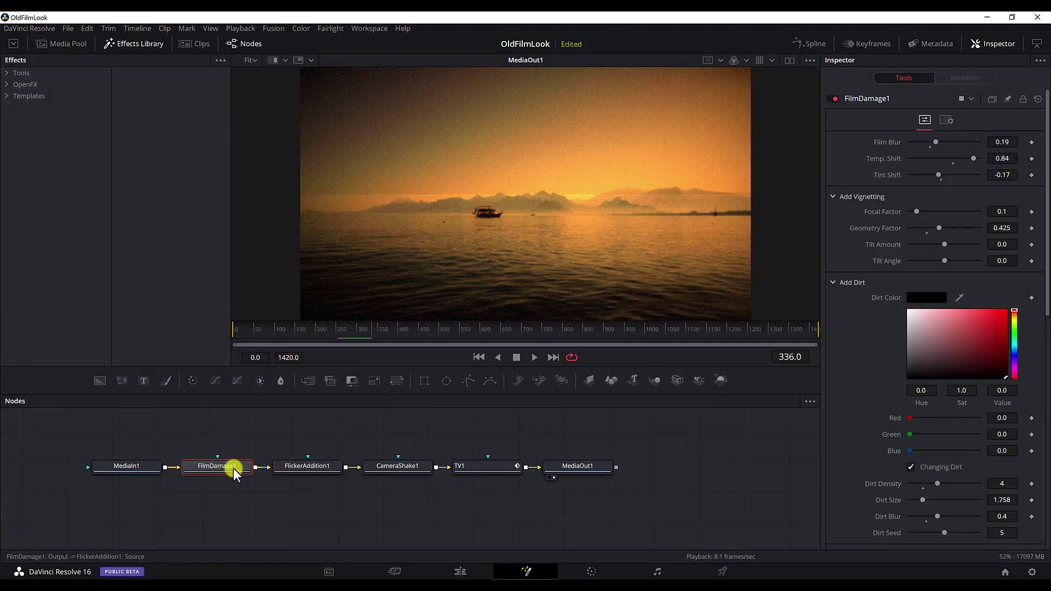
pyautogui.click(305, 467)
pyautogui.click(405, 466)
pyautogui.click(496, 472)
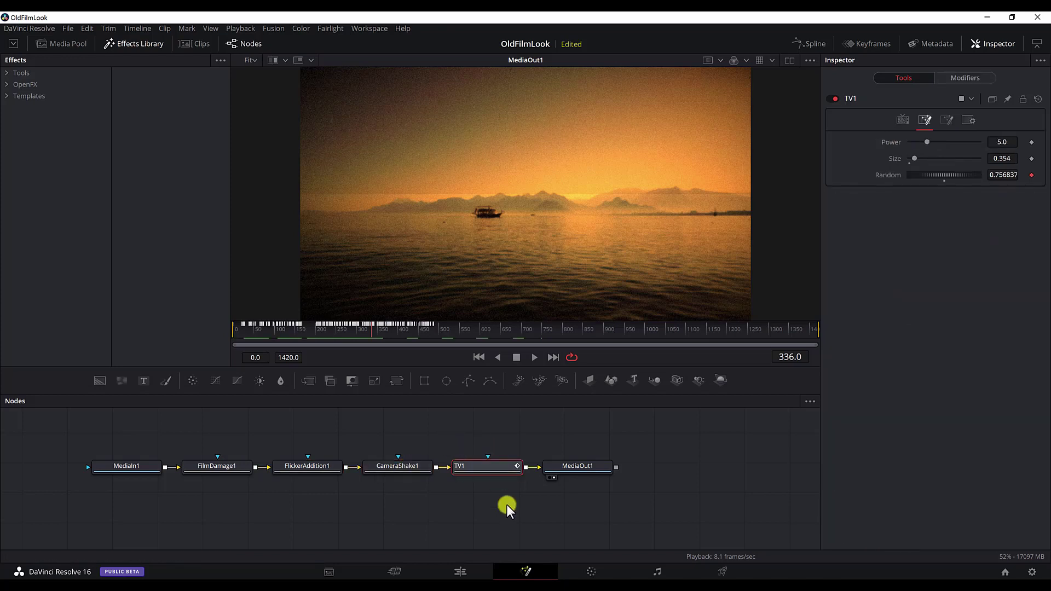